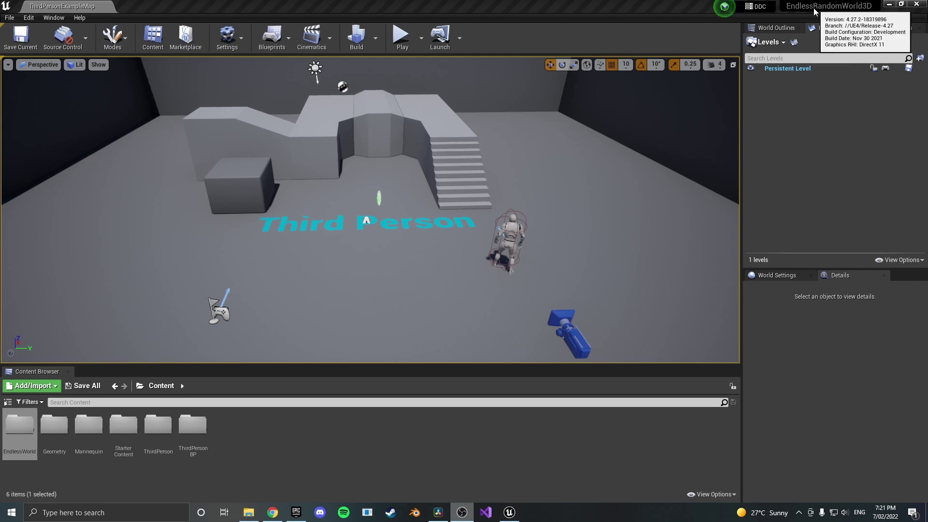
right_drag(613, 115, 608, 105)
mouse_move(448, 205)
right_down()
mouse_move(454, 214)
mouse_move(436, 202)
right_up()
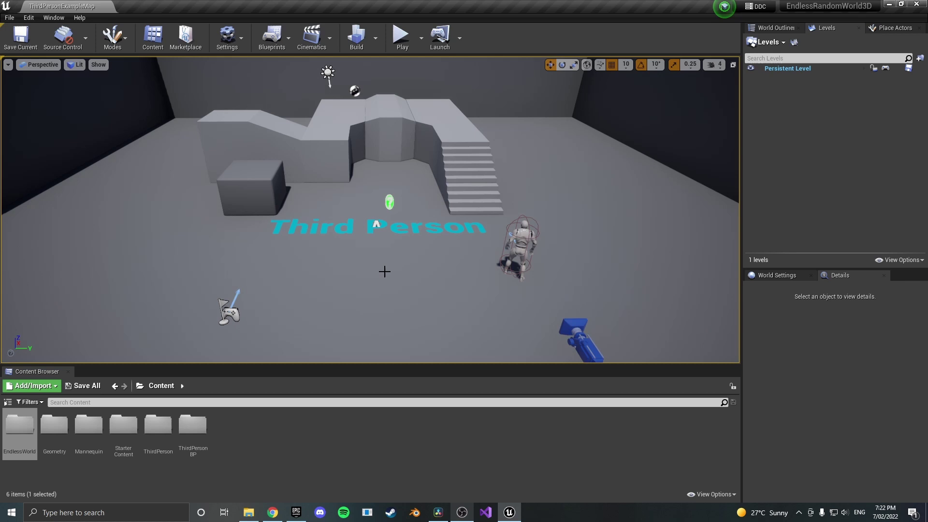
right_drag(428, 178, 436, 189)
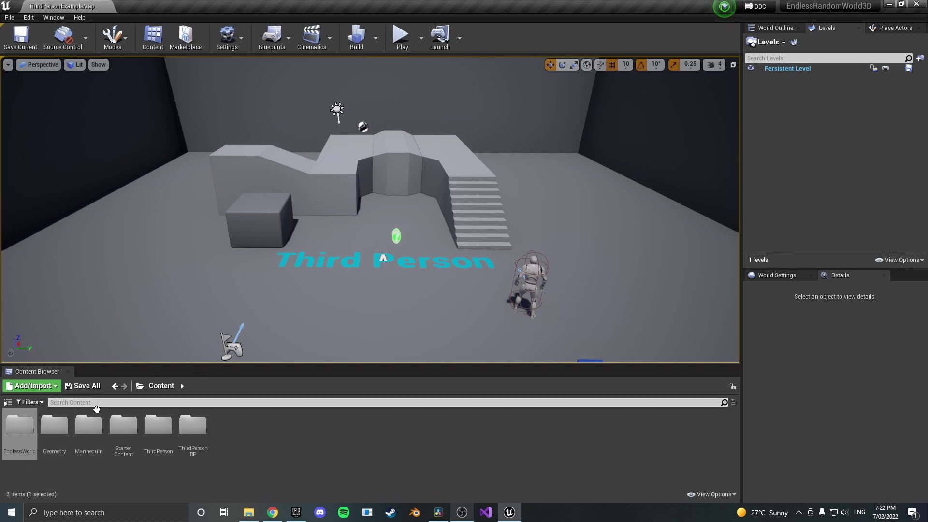
Step: Create a new level from the Default template and delete its floor
click(9, 18)
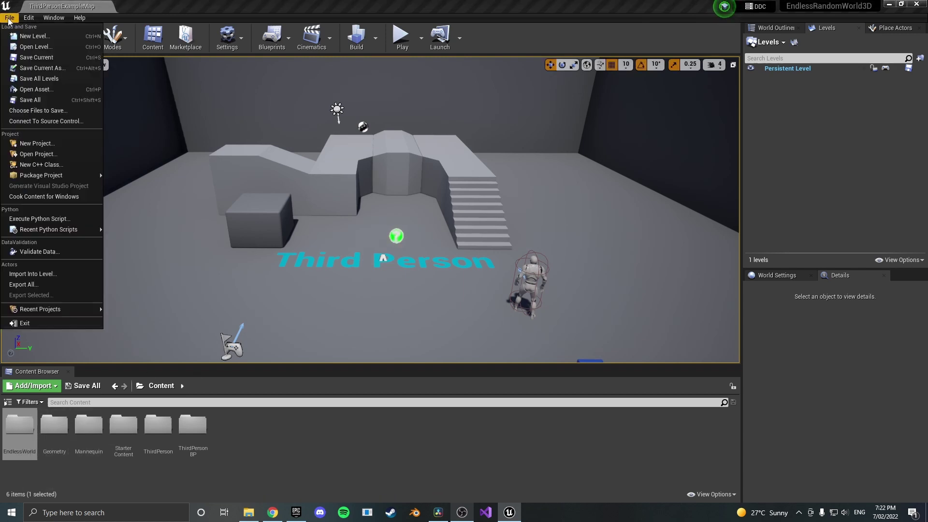
click(46, 41)
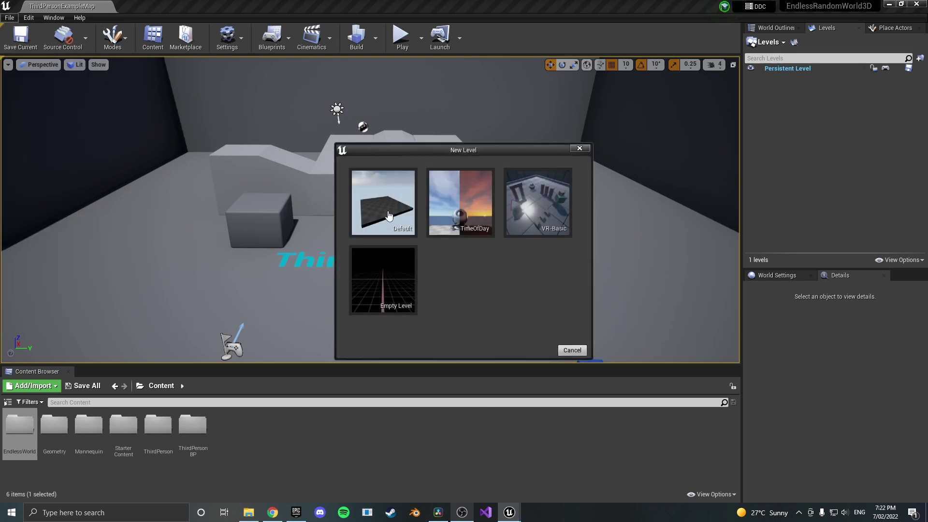
click(388, 215)
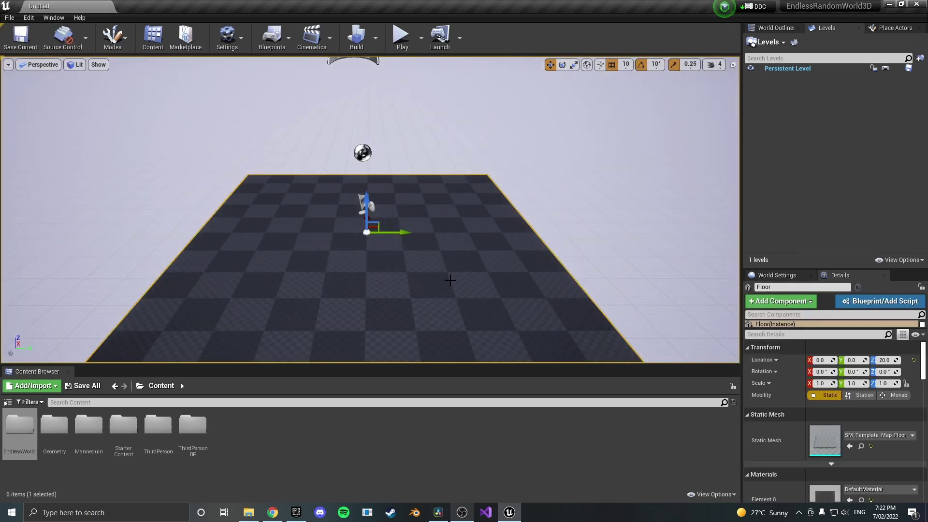
key(Delete)
Step: Save the new level in the Content folder as TestLevel_P
right_drag(373, 212, 388, 192)
key(s)
key(ctrl+s)
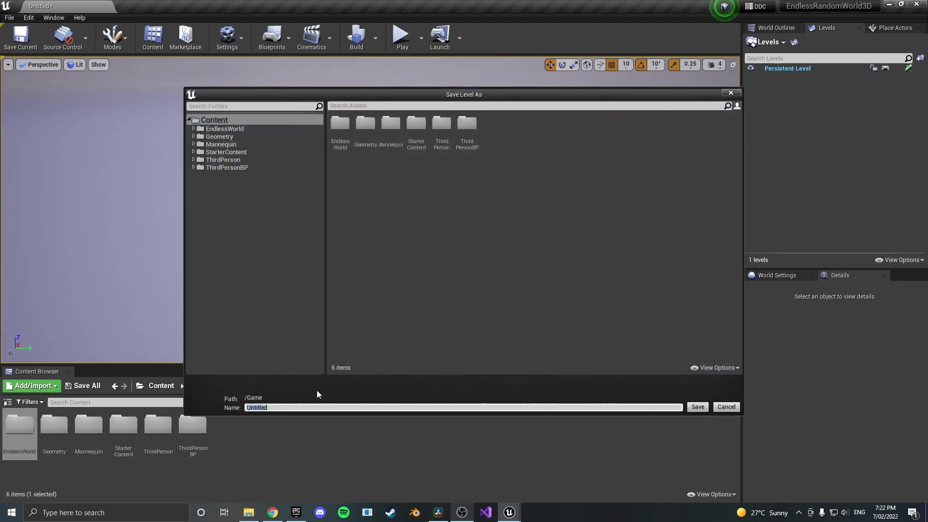
text(TestLevel_P)
key(Return)
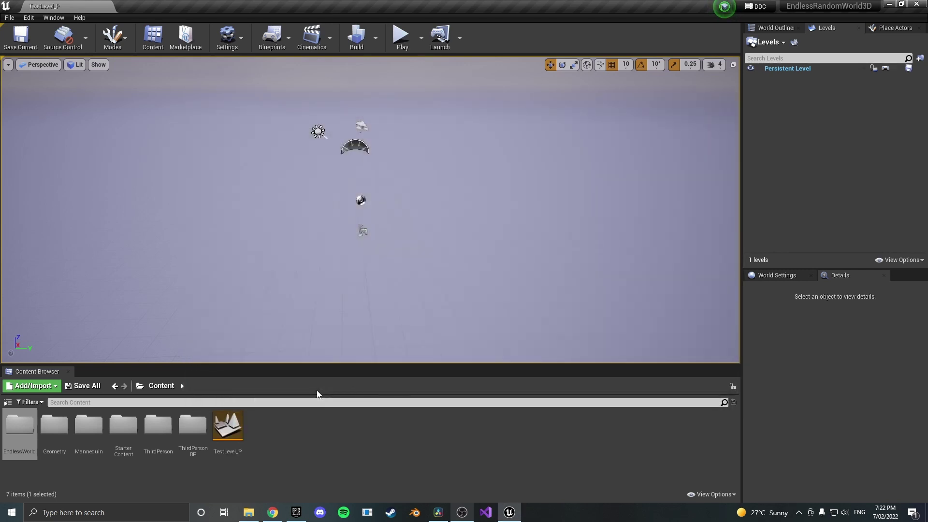
Step: Play-test the empty level briefly in the viewport and stop the session
right_drag(388, 292, 385, 312)
key(s)
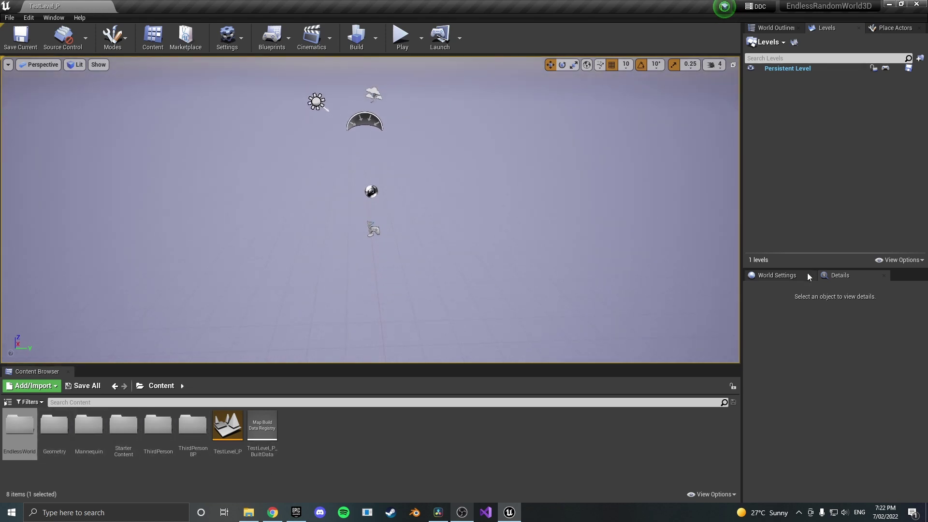
click(402, 36)
key(Escape)
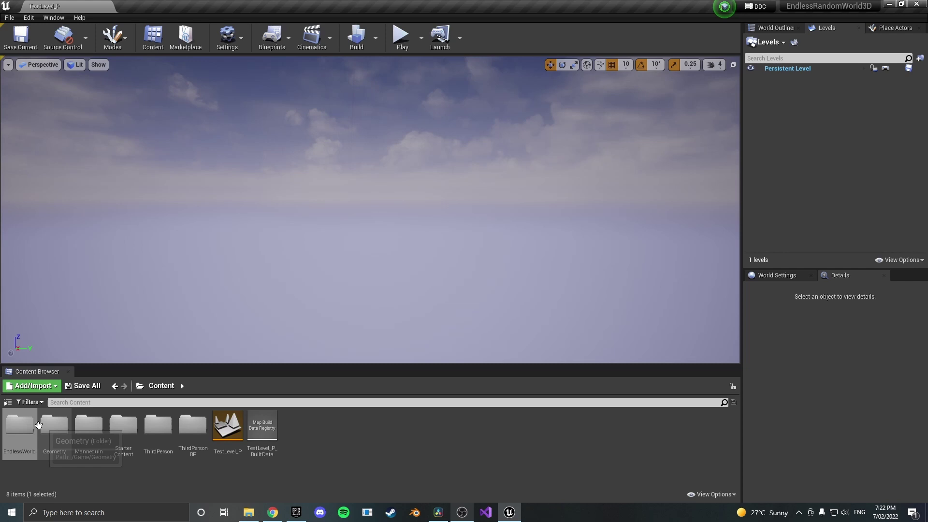
Step: Set the level's GameMode Override to ThirdPersonGameMode in the world settings
click(784, 276)
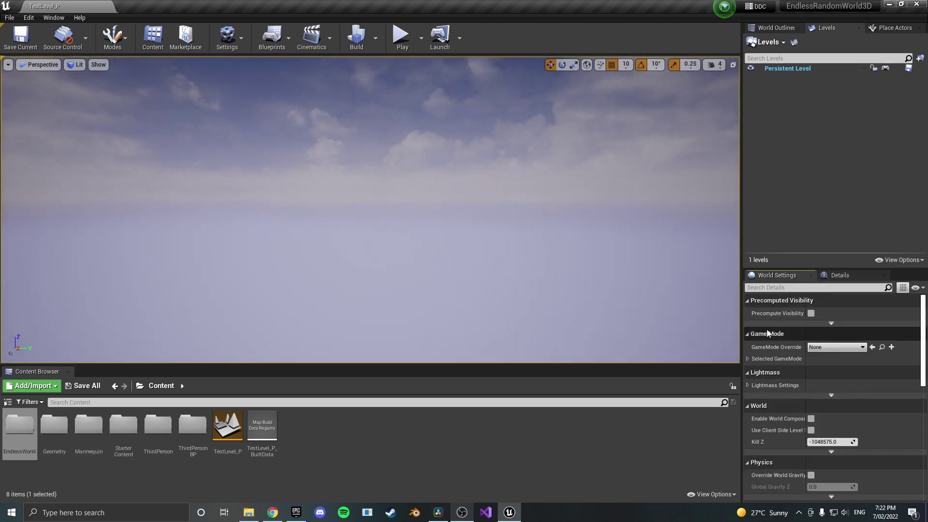
click(748, 358)
click(833, 348)
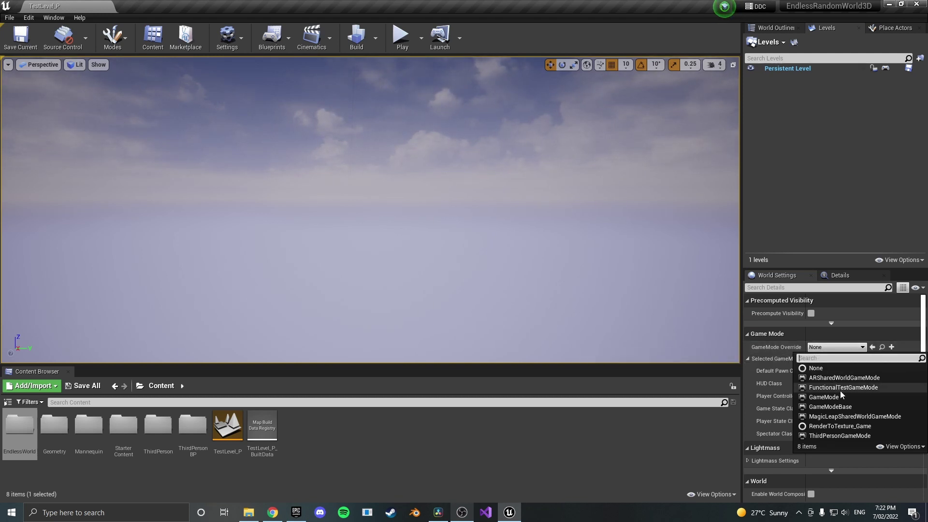
click(845, 436)
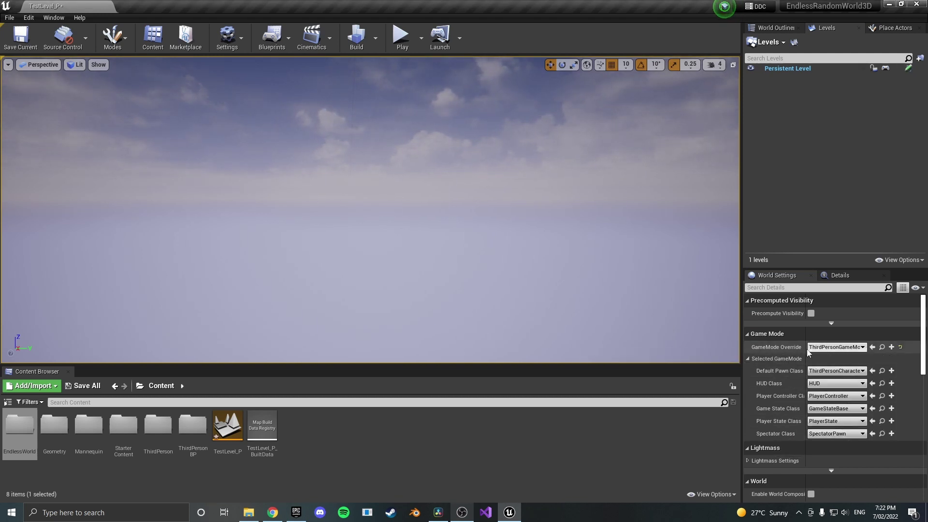
Step: Change the game mode's Default Pawn Class to flyingCharacterBP and save the level
click(832, 370)
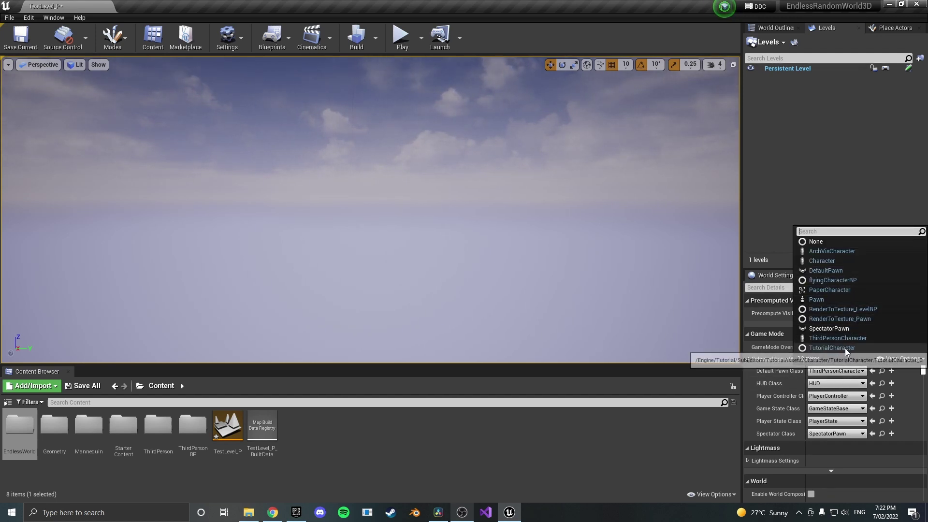
click(828, 284)
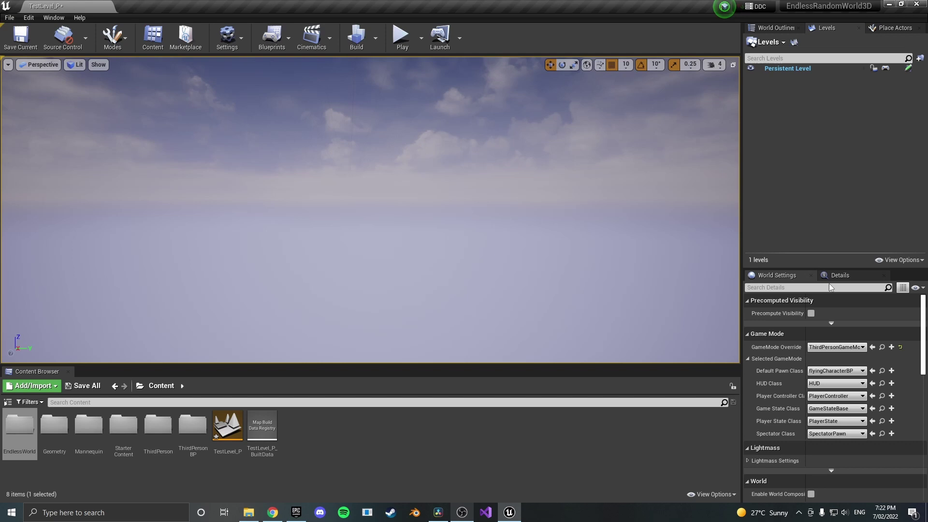
click(21, 37)
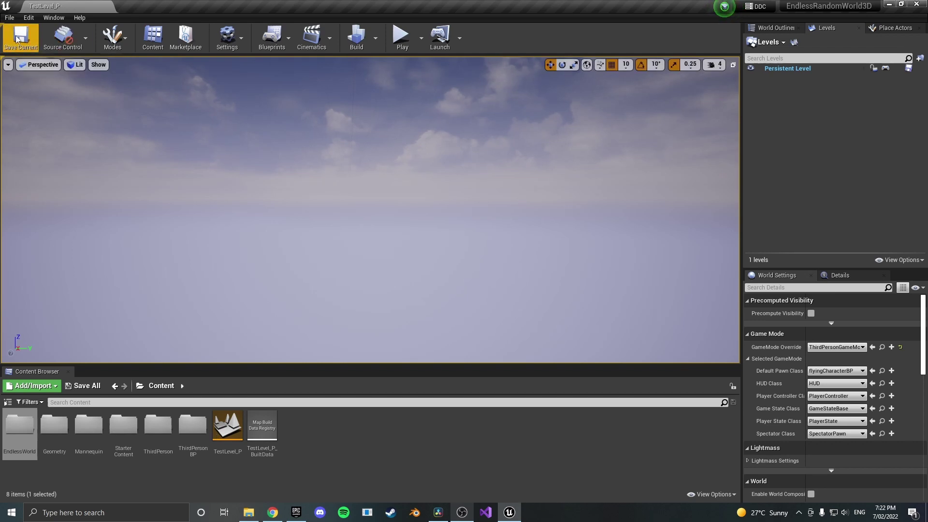
Step: Play-test the level by flying the character forward, and stop the session
click(401, 36)
key(w)
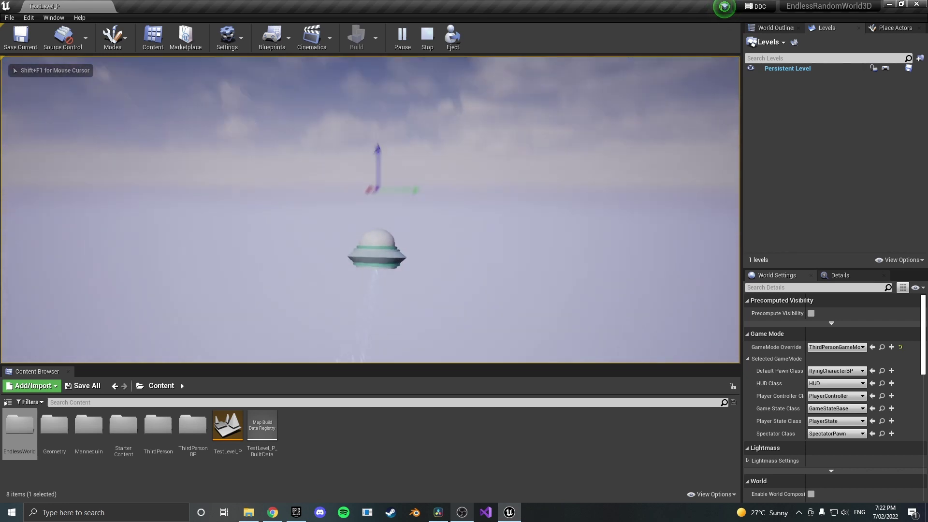
key(Escape)
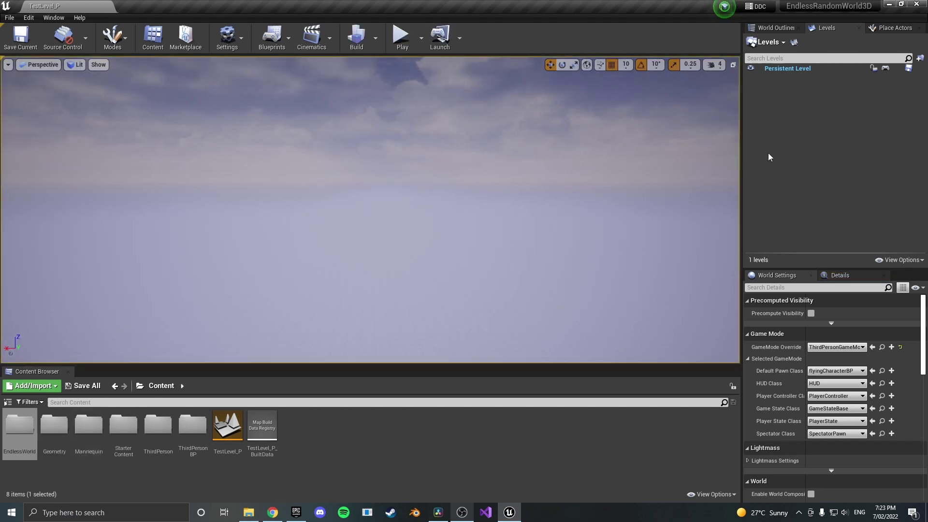
Step: Create a new sublevel from the Empty Level template and save it as Test_1
click(784, 43)
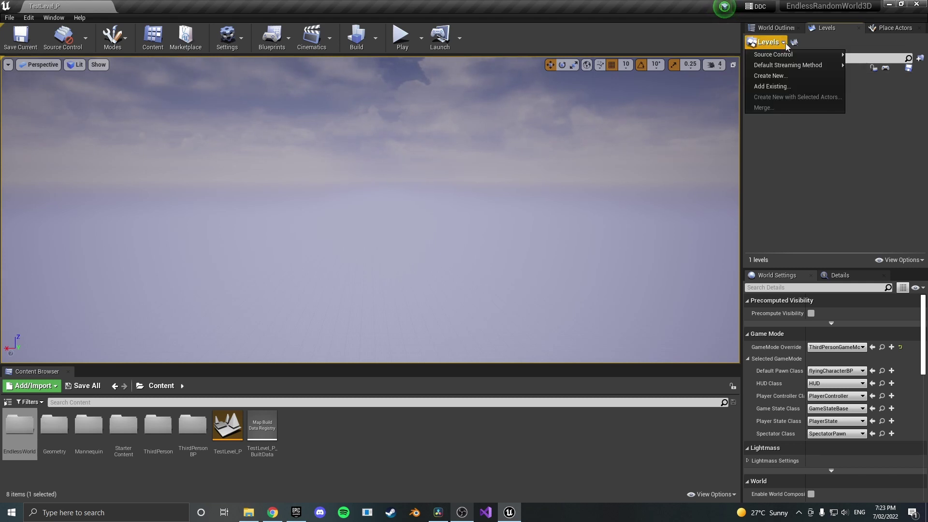
click(778, 79)
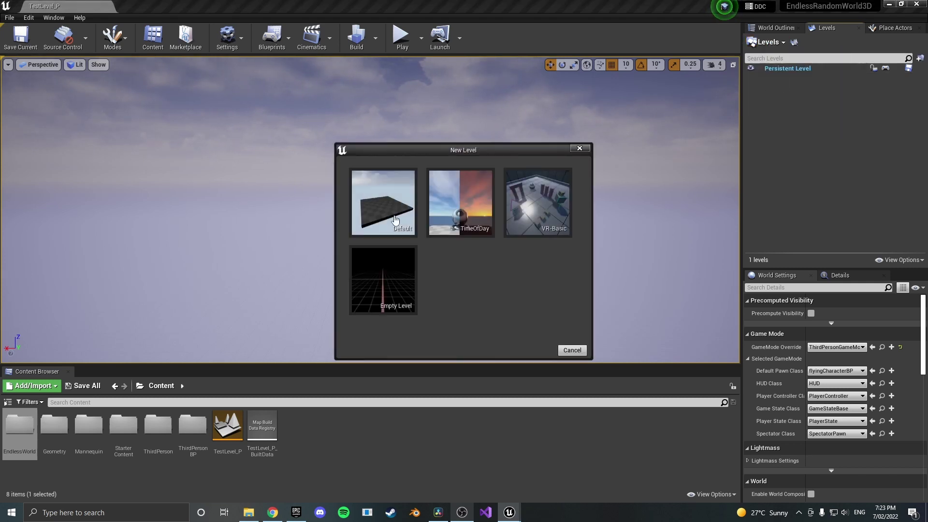
click(393, 285)
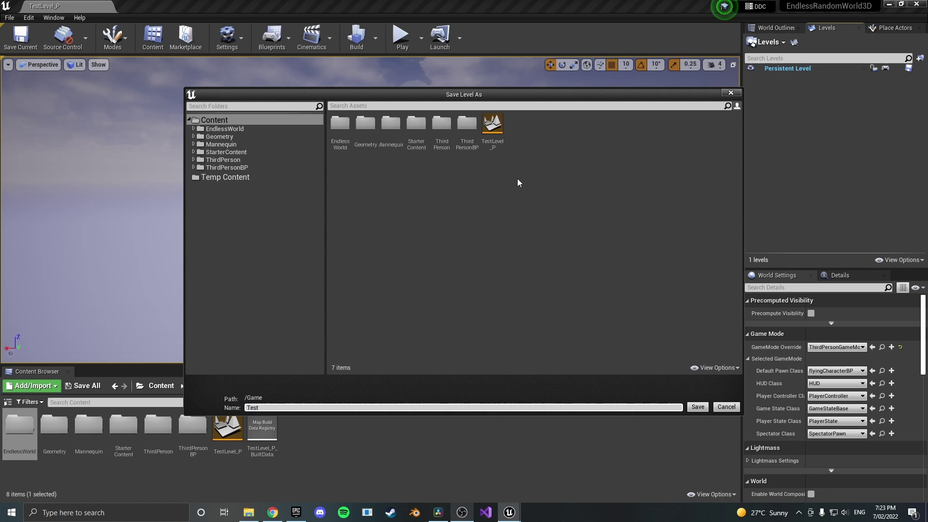
text(Test_1)
key(Return)
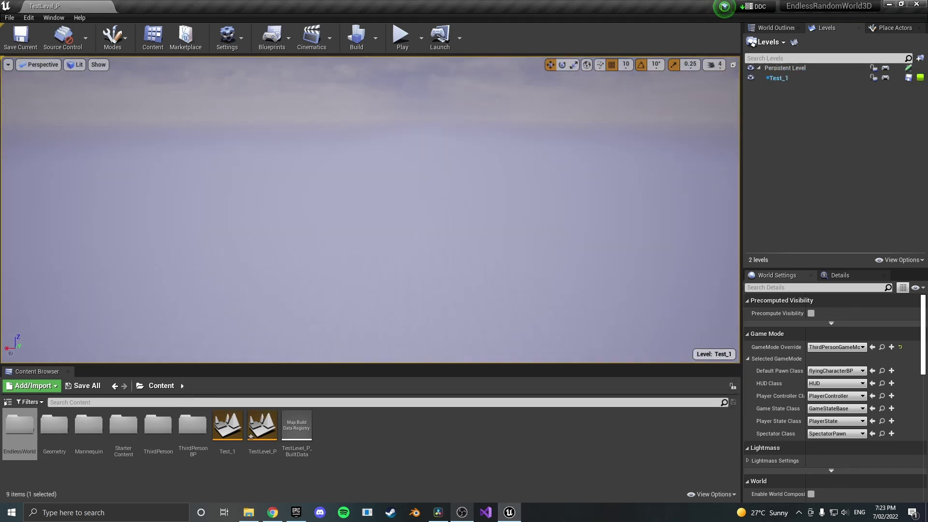
Step: Place a basic Cube in the Test_1 sublevel and reset its location to 0, 0, 0
click(832, 276)
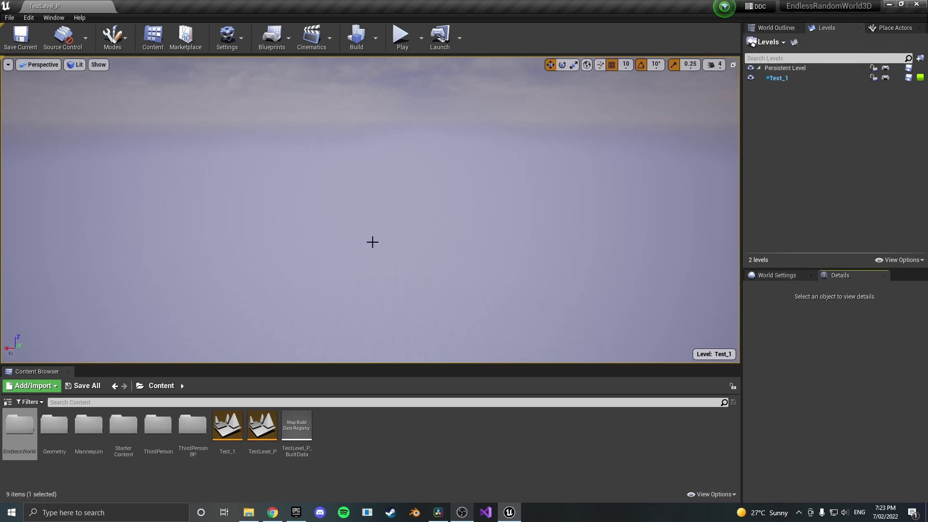
click(895, 27)
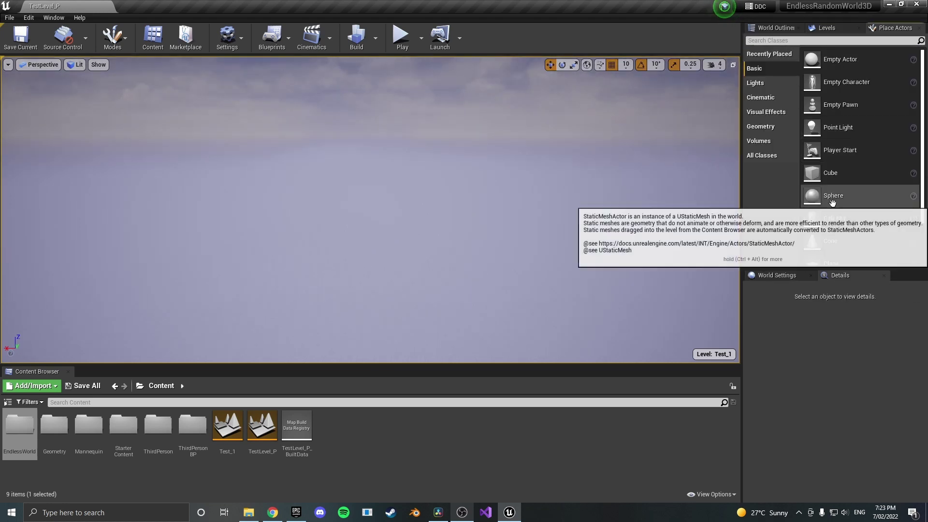
drag(817, 174, 396, 238)
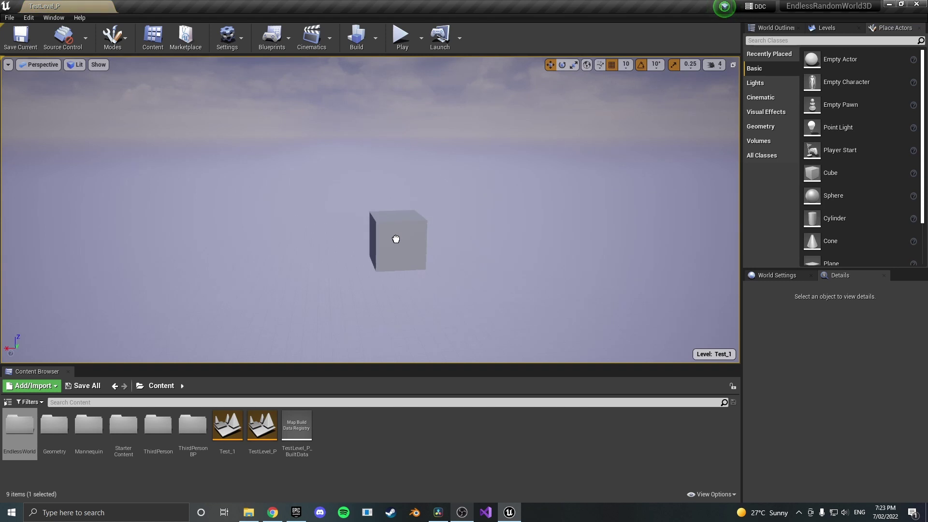
click(834, 30)
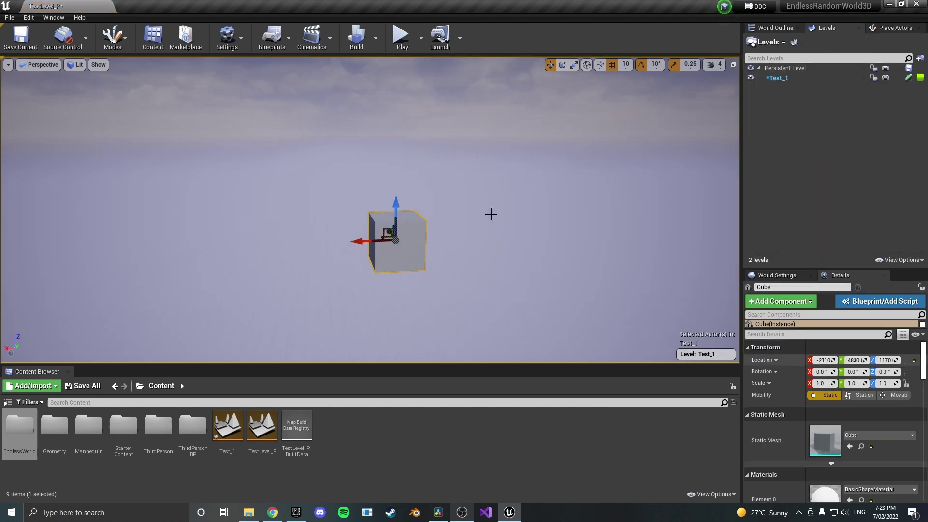
click(914, 362)
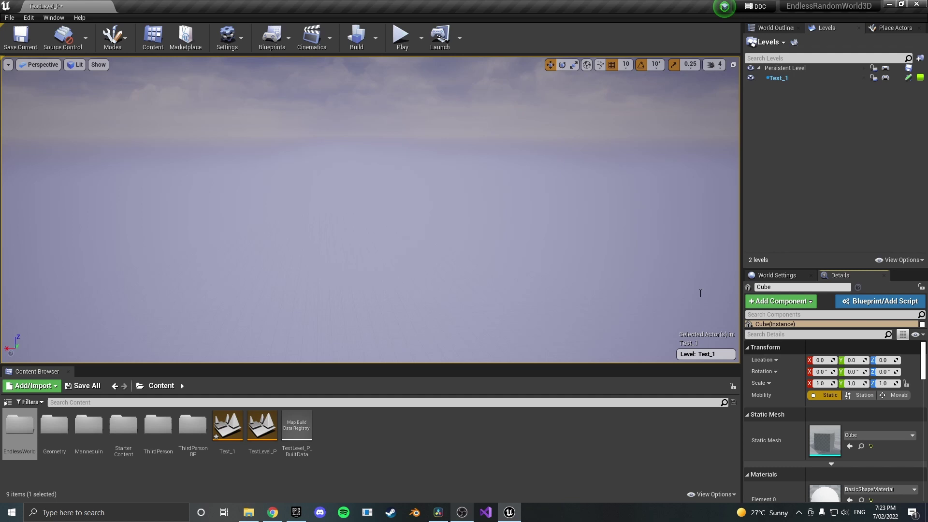
Step: Set the cube's scale to 10 on X, Y and Z and save the level
key(f)
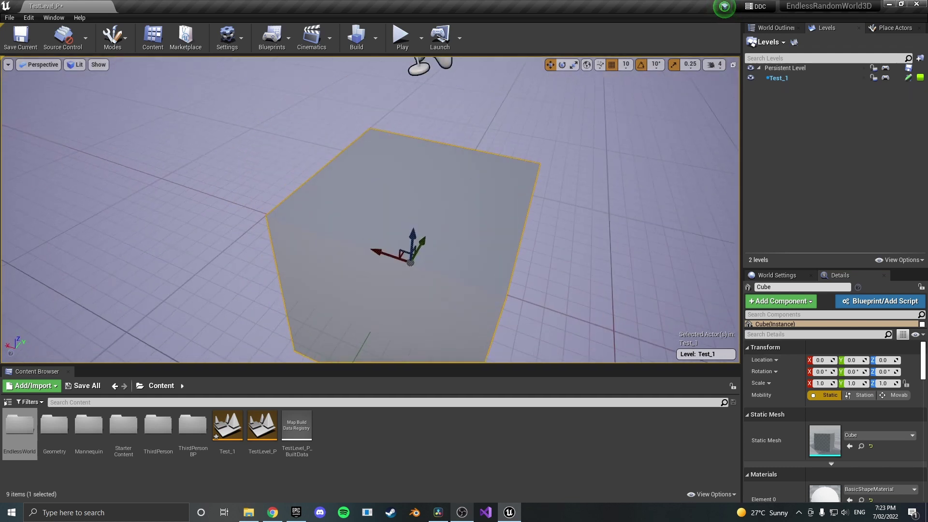
click(884, 384)
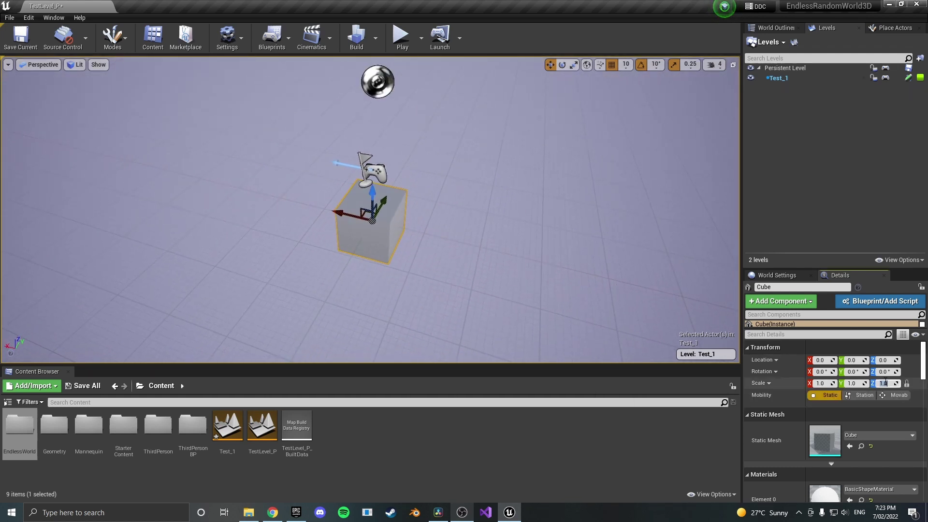
key(Return)
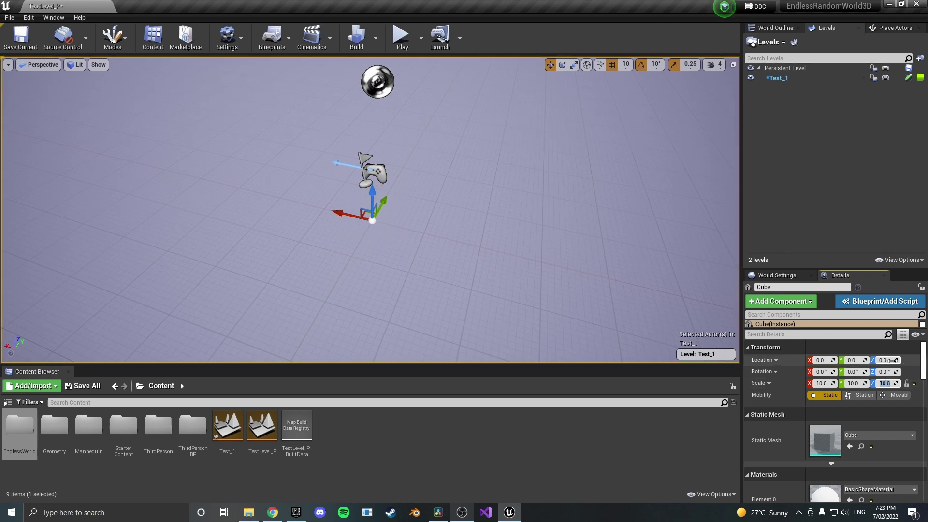
key(f)
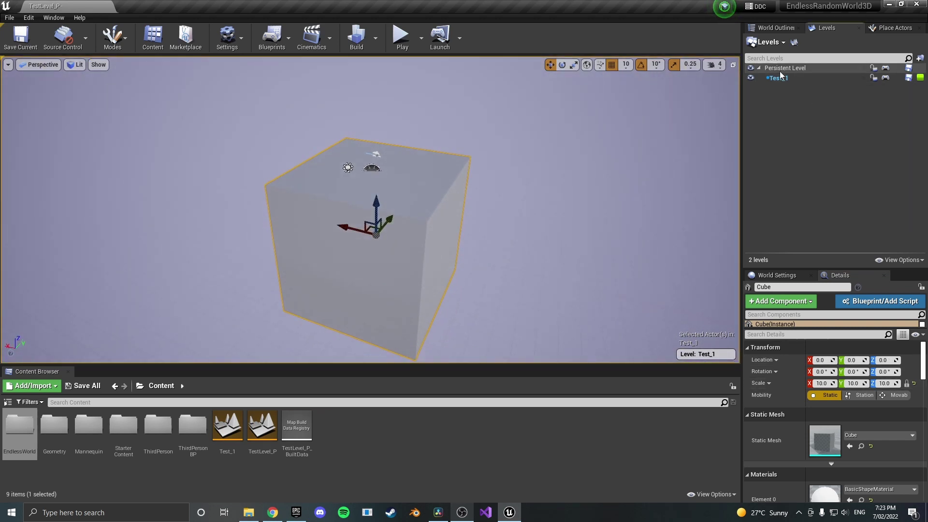
click(771, 42)
click(789, 149)
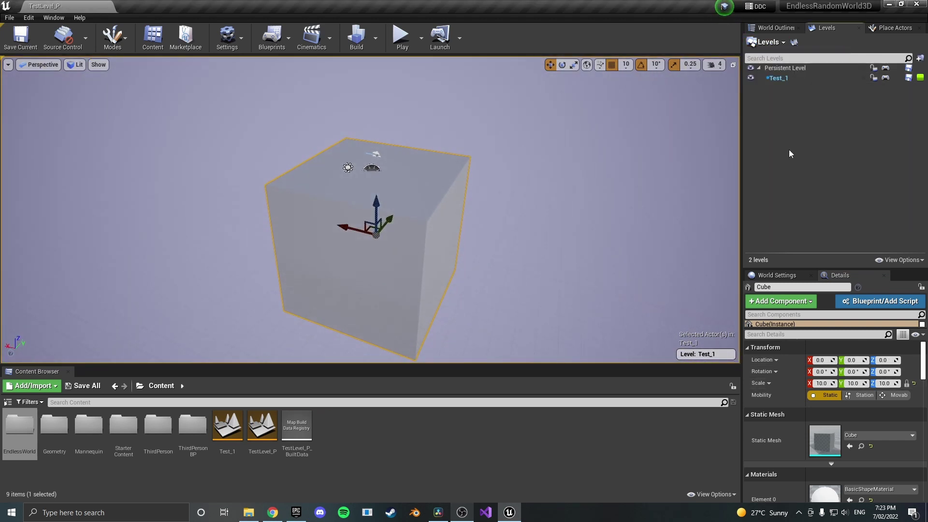
click(771, 42)
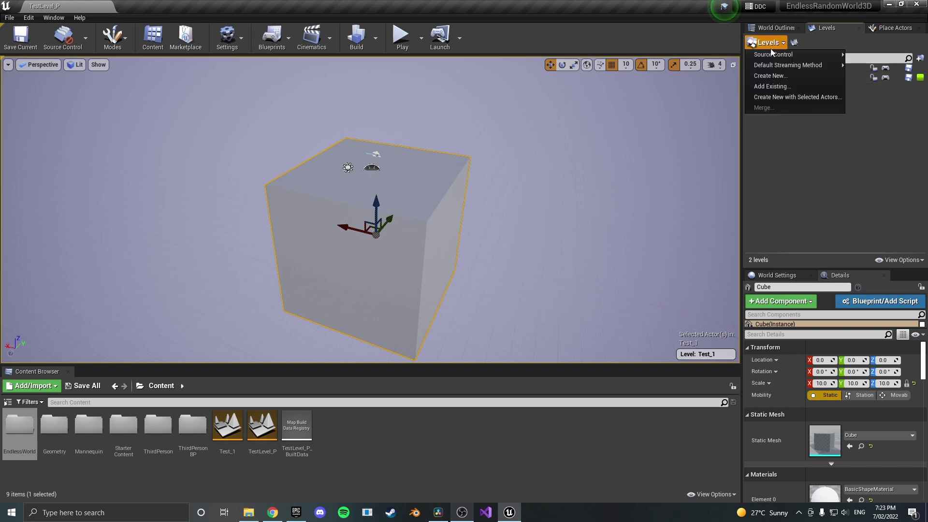
key(Escape)
Step: Save a copy of the Test_1 sublevel as Test_2 in the Content folder
right_click(786, 80)
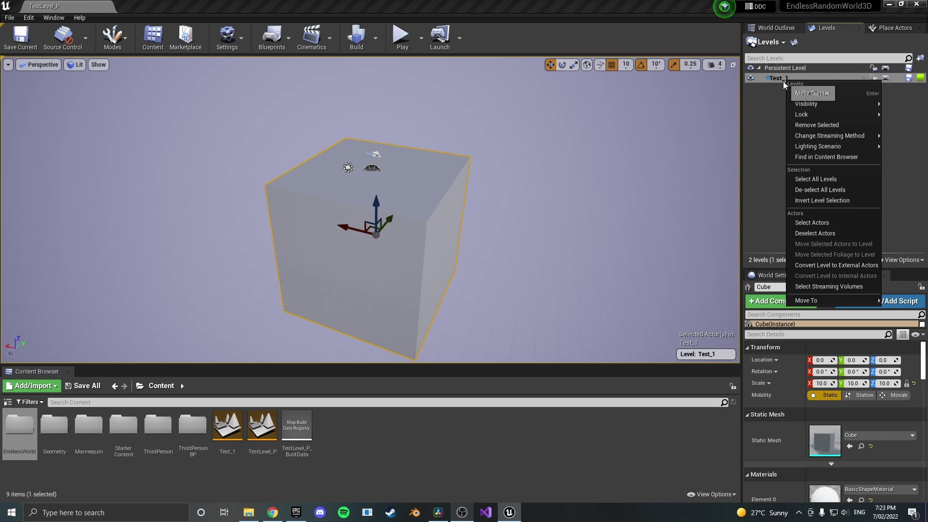
click(774, 81)
right_click(774, 80)
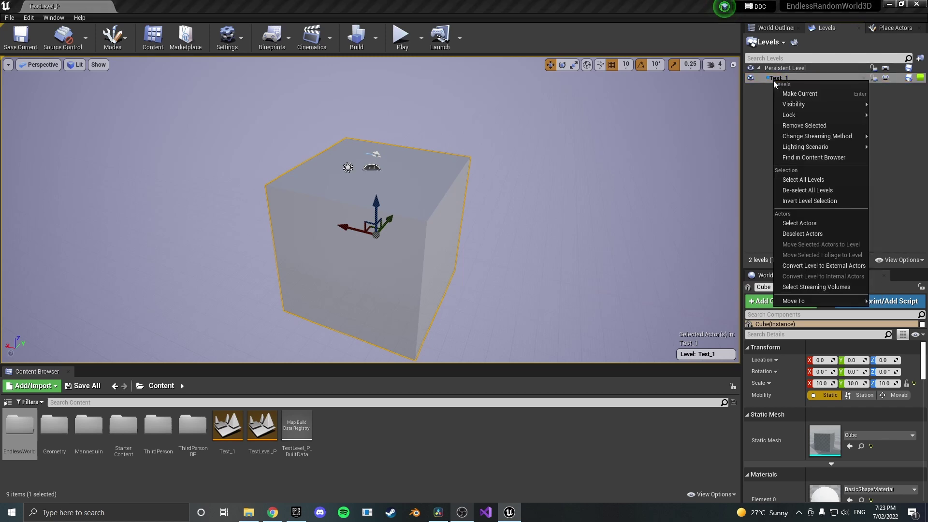
click(771, 42)
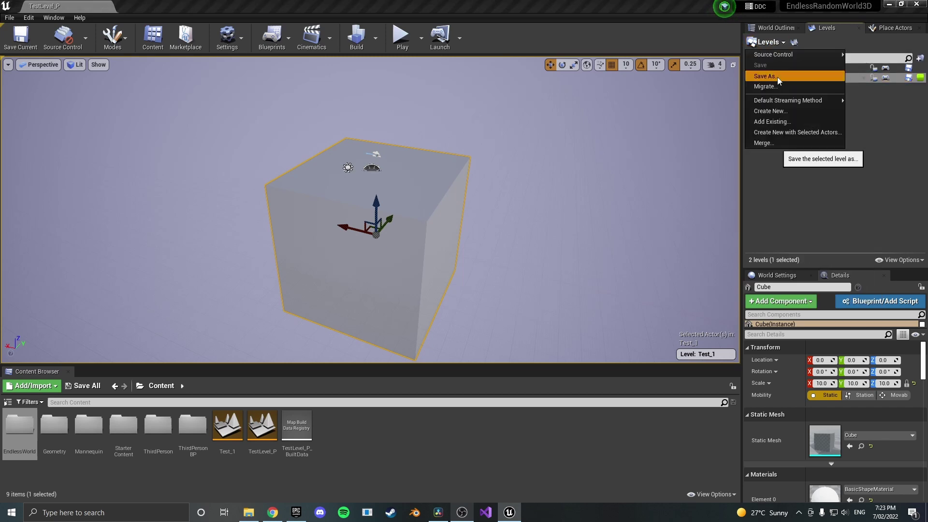
click(777, 76)
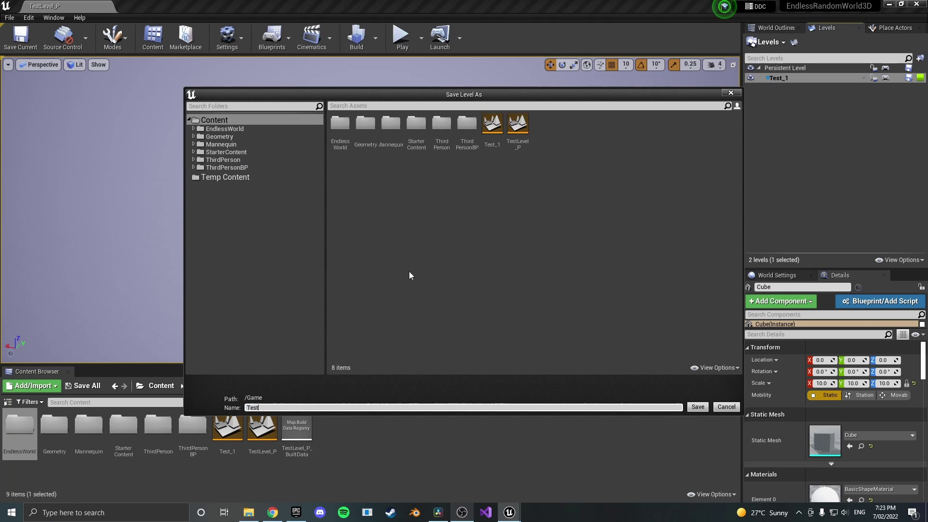
text(_2)
key(Return)
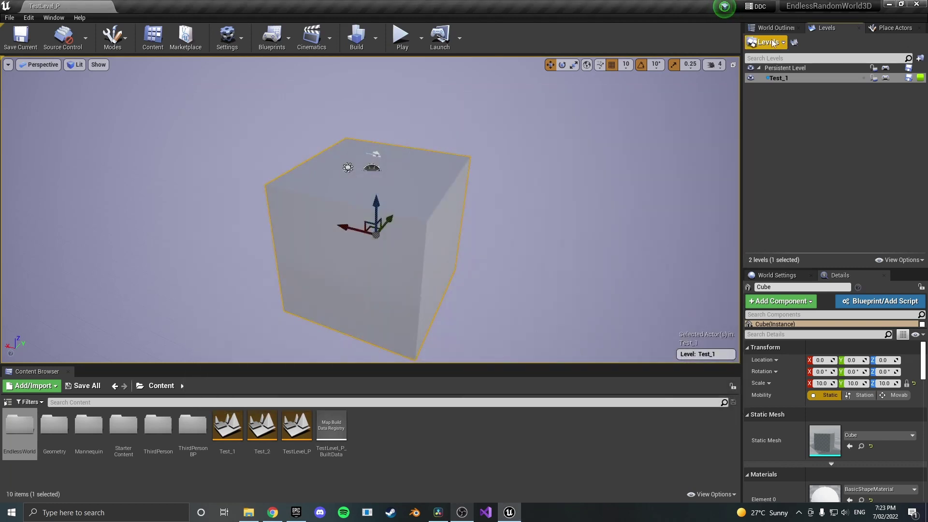
Step: Save another copy of the Test_1 sublevel as Test_3 in the Content folder
click(771, 42)
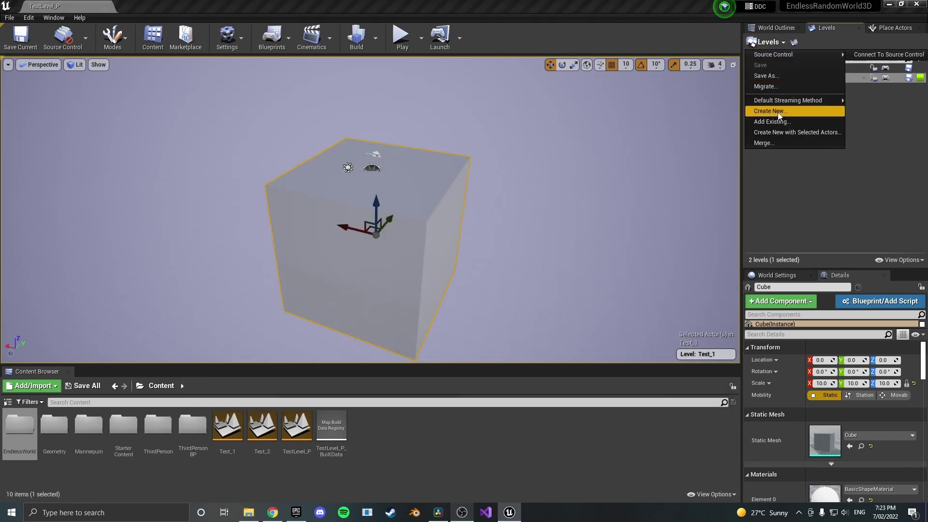
click(774, 76)
text(Test_#)
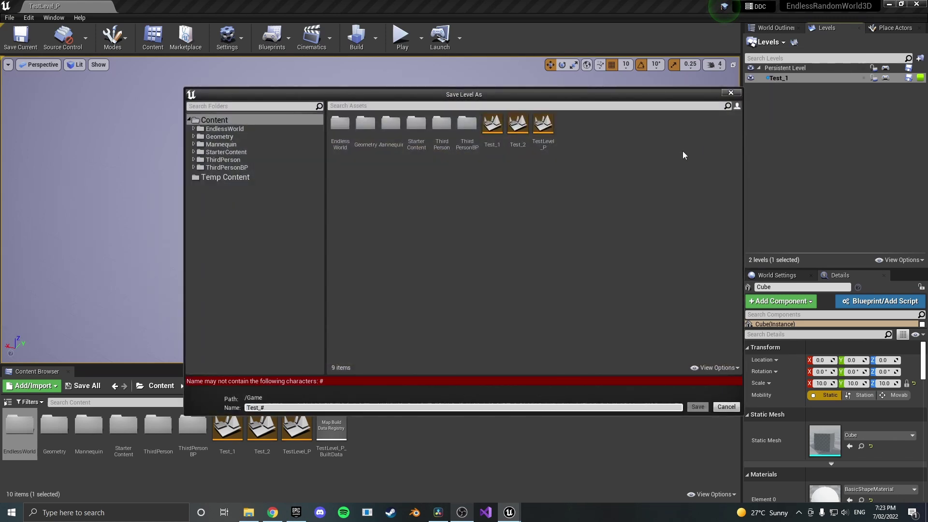
key(BackSpace)
text(3)
key(Return)
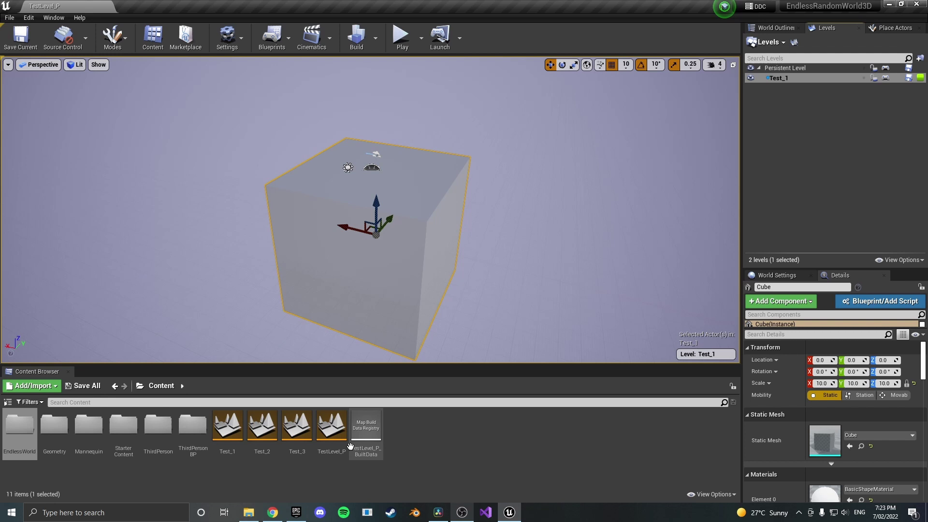
Step: Add the Test_2 and Test_3 level assets to the persistent level as sublevels
click(296, 428)
ctrl+click(261, 428)
drag(427, 370, 847, 148)
right_drag(473, 231, 469, 236)
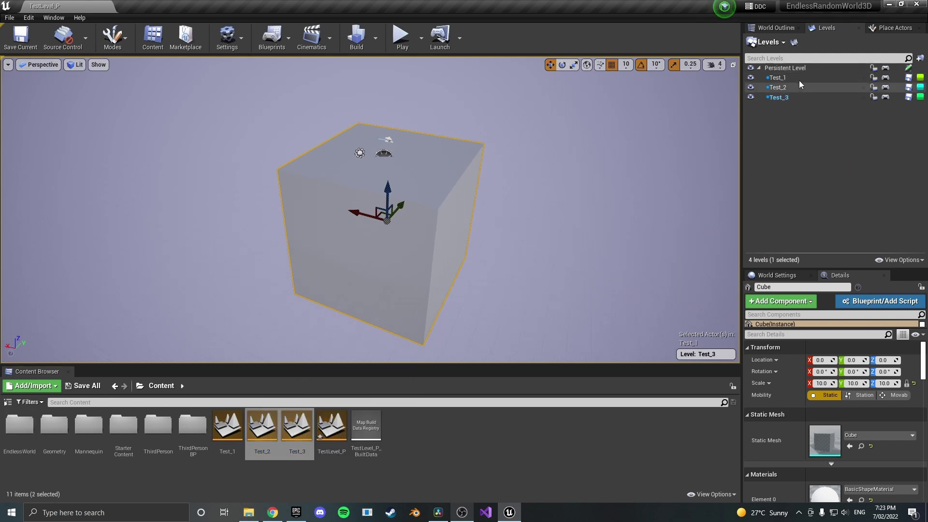
Step: Hide the Test_1 and Test_2 sublevels and delete the cube from Test_3
click(751, 78)
click(751, 87)
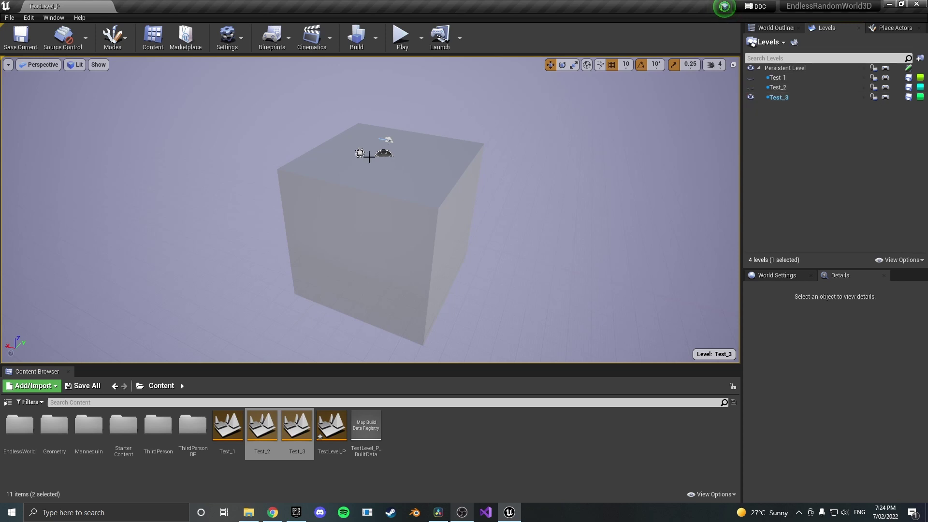
click(455, 210)
key(Delete)
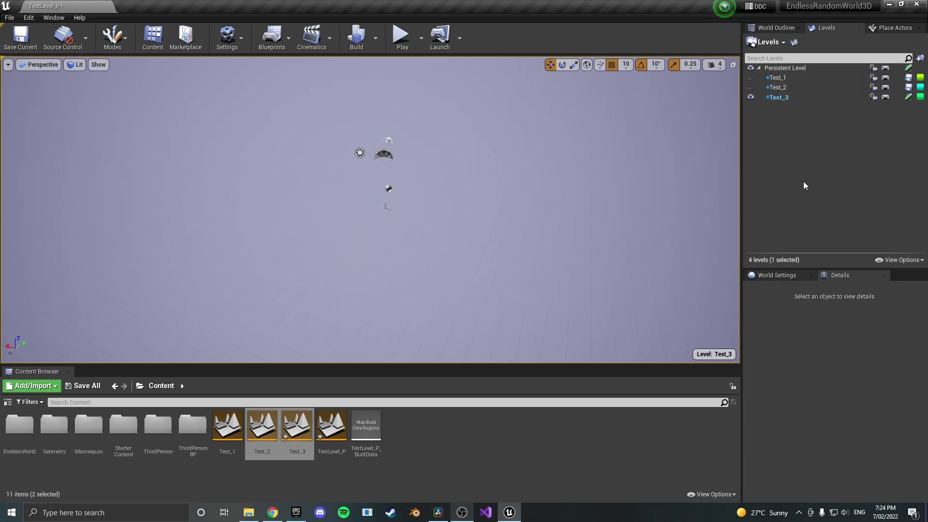
Step: Place a basic Sphere in the Test_3 sublevel and reset its location to 0, 0, 0
click(892, 28)
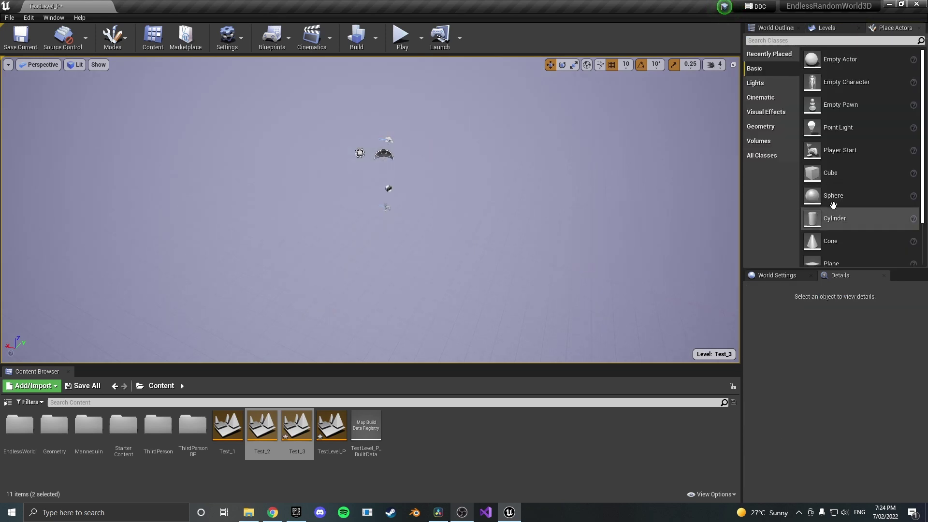
drag(822, 195, 391, 202)
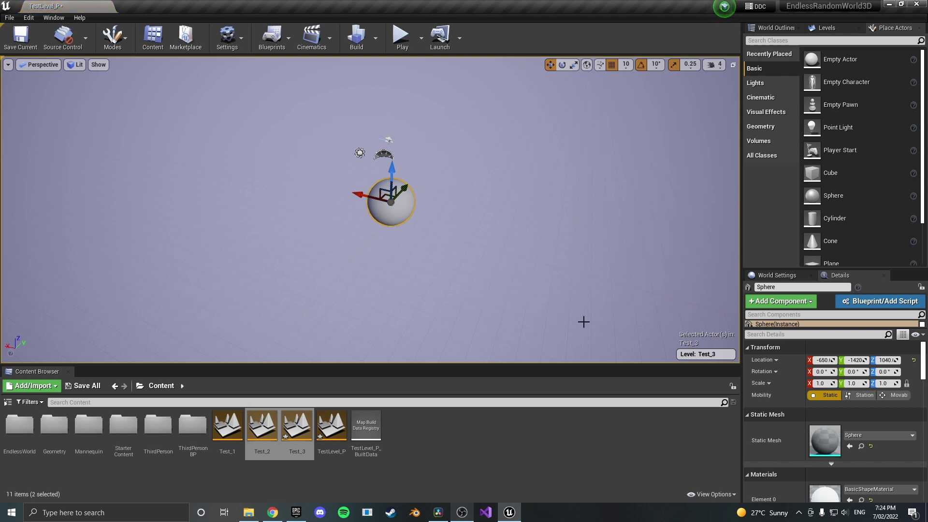
click(913, 360)
Step: Set the sphere's scale to 10 on X, Y and Z and save the levels
text(10)
key(Return)
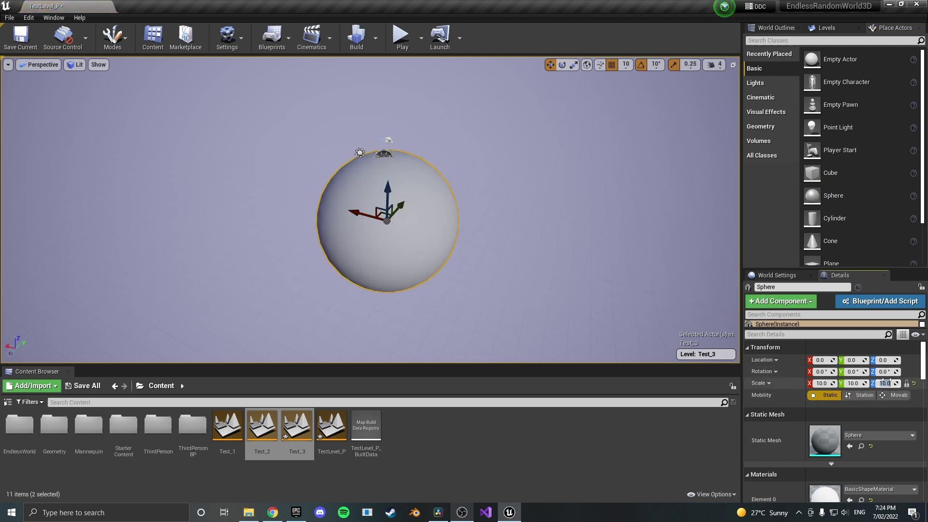
right_drag(377, 257, 405, 227)
key(ctrl+shift+s)
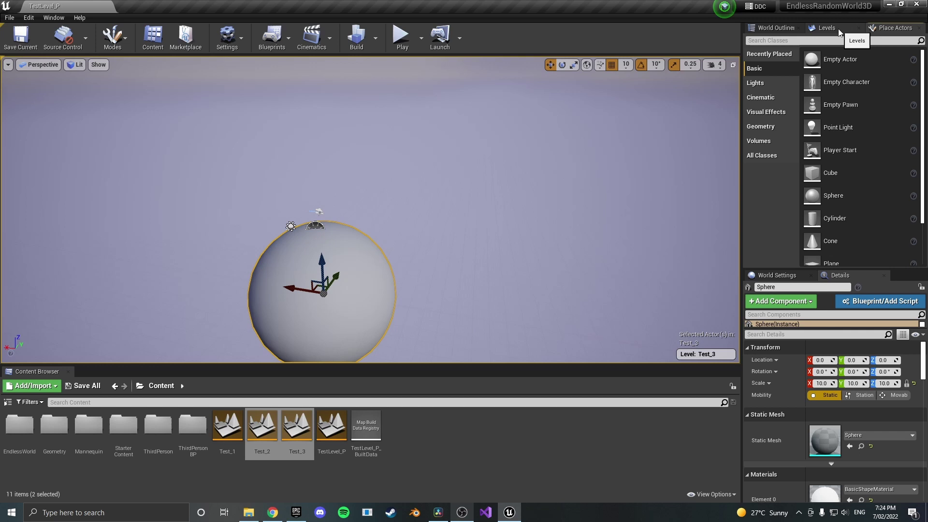
Step: Toggle the Test_3 sublevel's visibility off and on to check that it holds the sphere
click(825, 28)
click(751, 97)
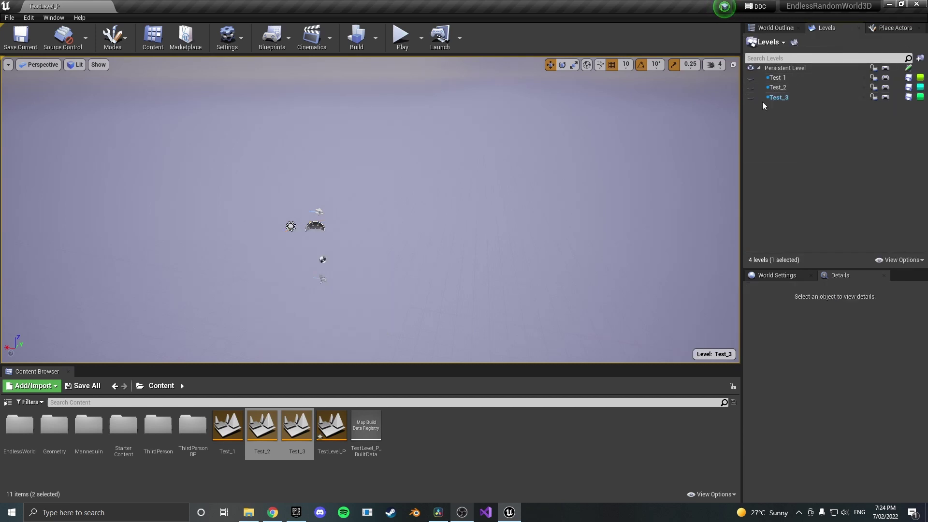
click(751, 97)
click(334, 272)
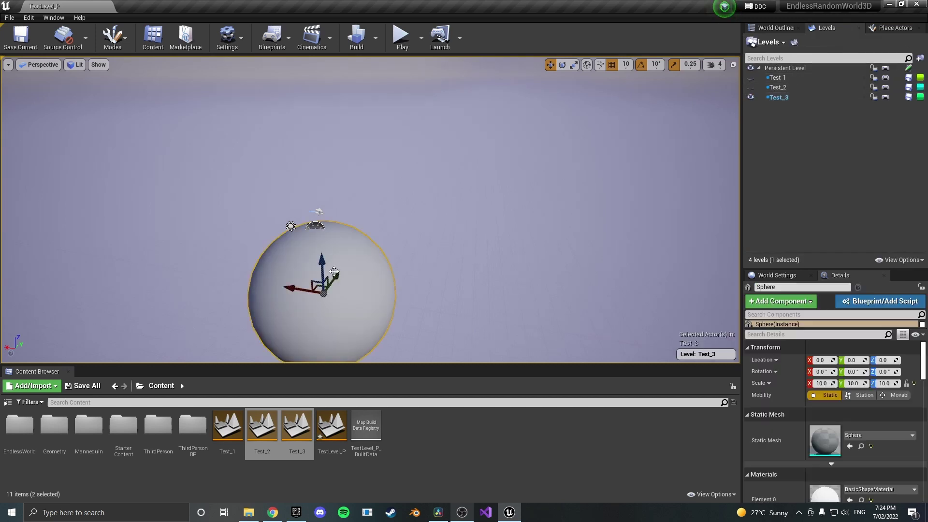
Step: Hide the Test_3 sublevel, show Test_2 and make Test_2 the current level
click(752, 97)
click(751, 88)
double_click(790, 89)
Step: Change the static mesh of the cube in Test_2 to Shape_QuadPyramid and save the level
click(300, 278)
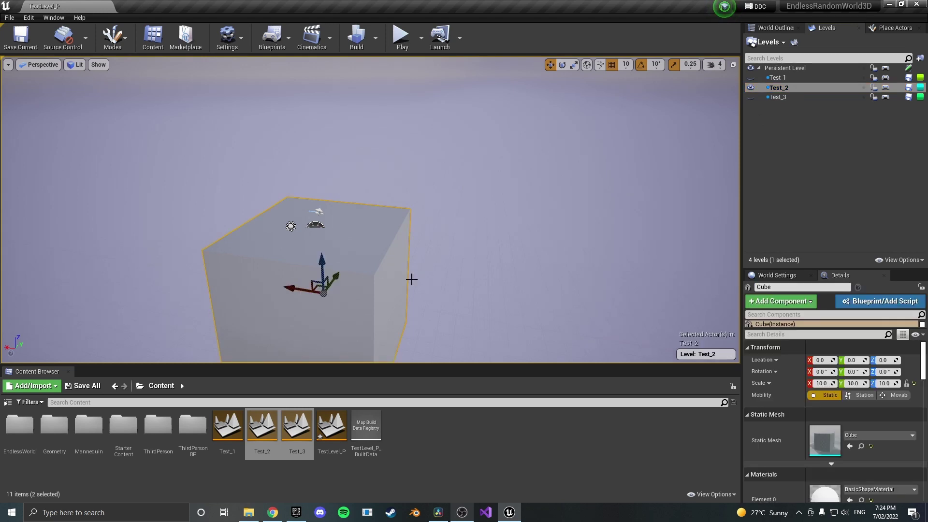
key(f)
scroll(899, 457, down, 2)
click(879, 390)
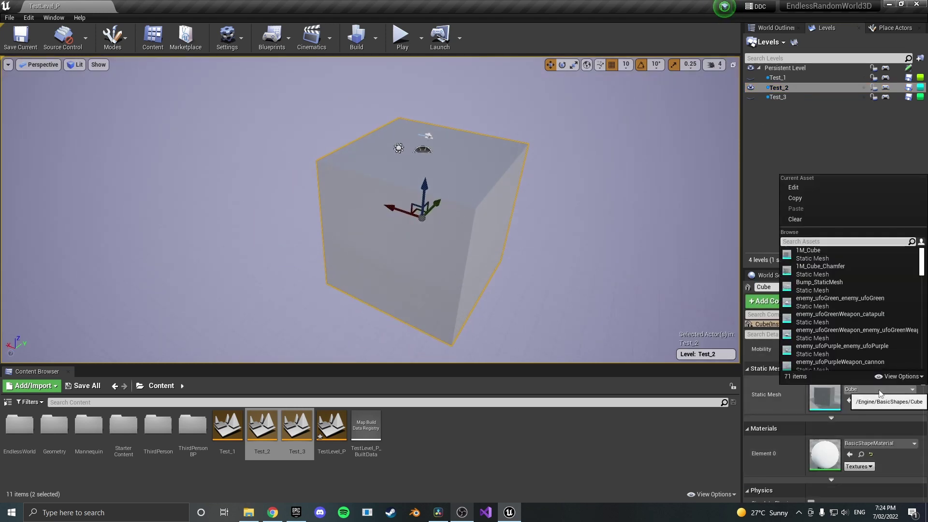
text(pyra)
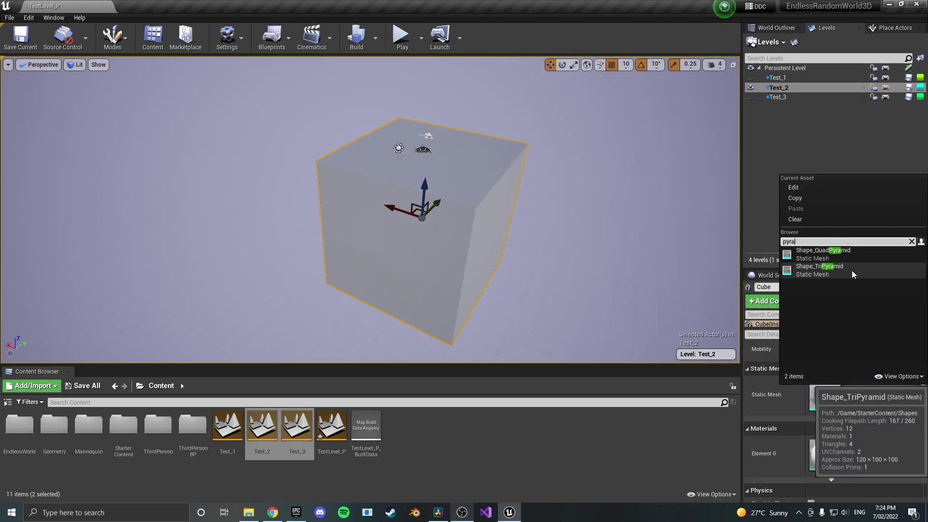
click(840, 263)
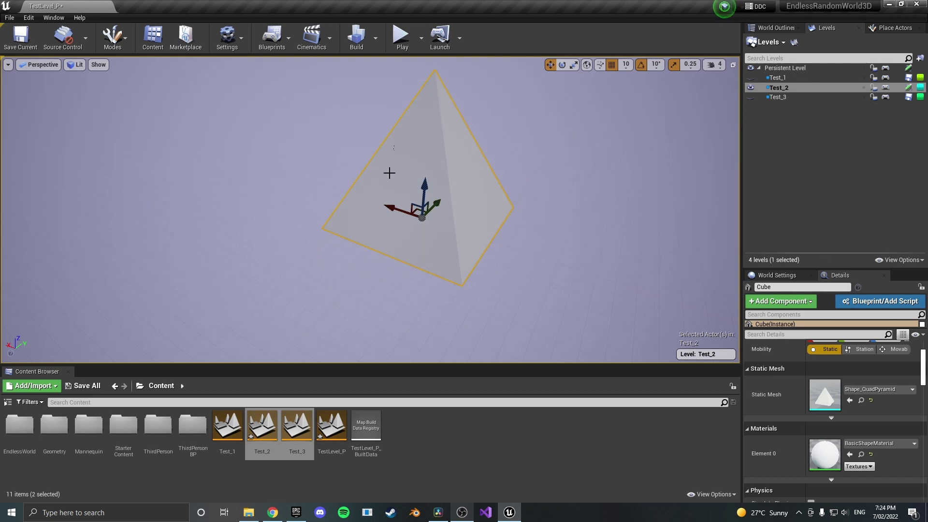
click(21, 37)
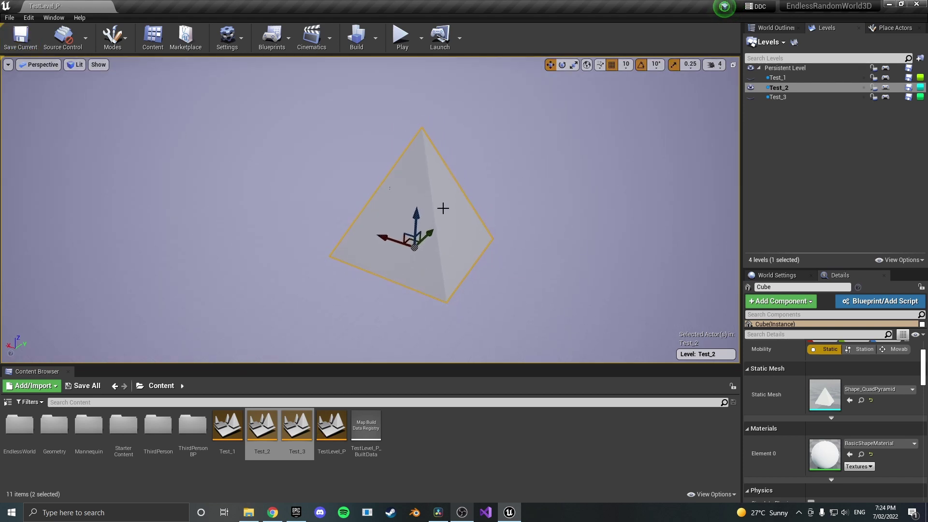
key(s)
right_drag(448, 216, 449, 216)
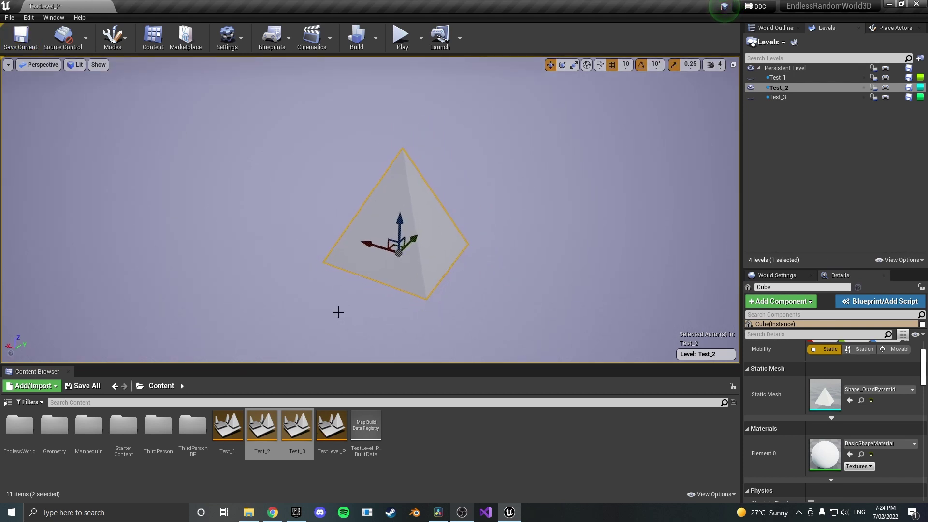
Step: Open the EndlessWorld/Blueprints content folder and show a narrowed folder tree beside its assets
double_click(37, 419)
click(8, 401)
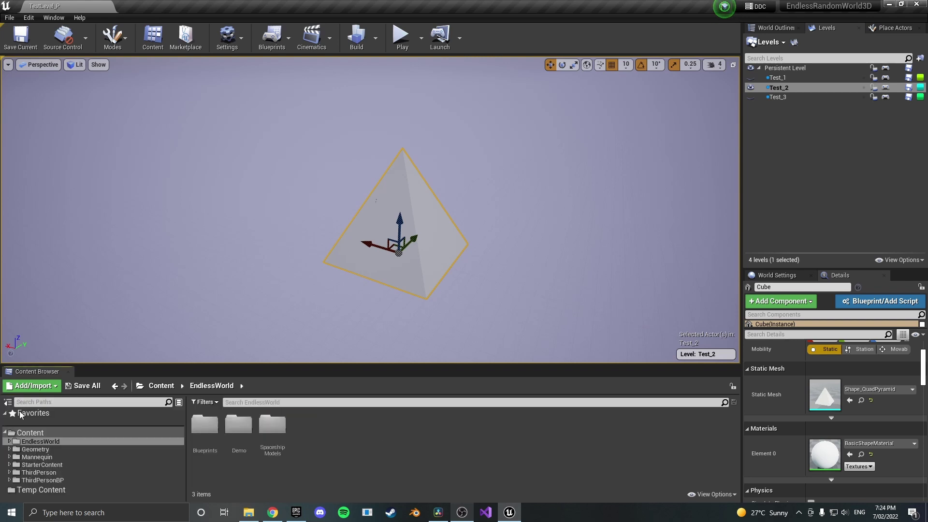
drag(187, 449, 127, 450)
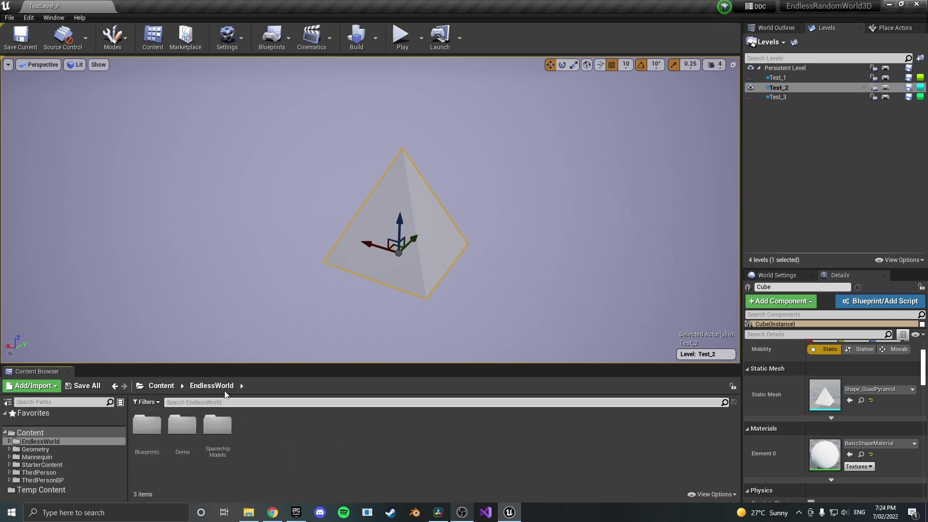
double_click(146, 425)
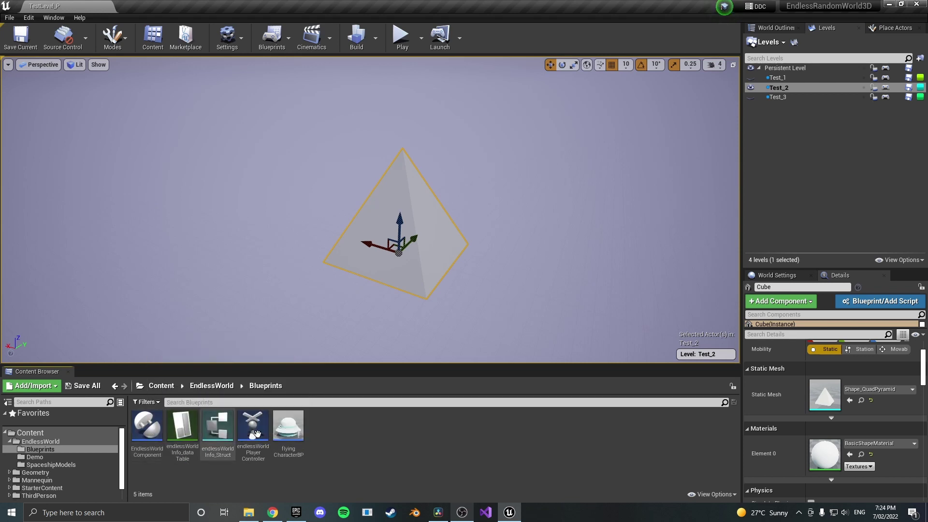
mouse_move(255, 432)
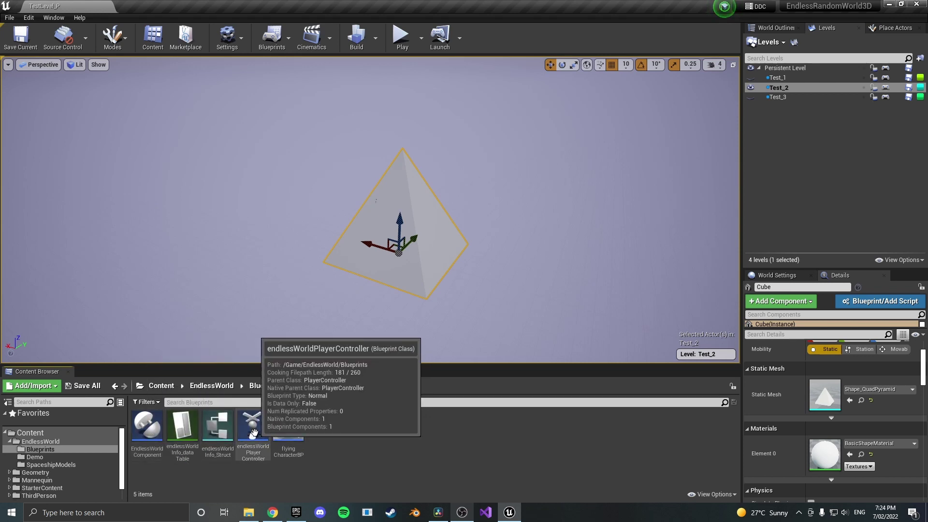
Step: Set the game mode's Player Controller Class to endlessWorldPlayerController and save the level
click(777, 275)
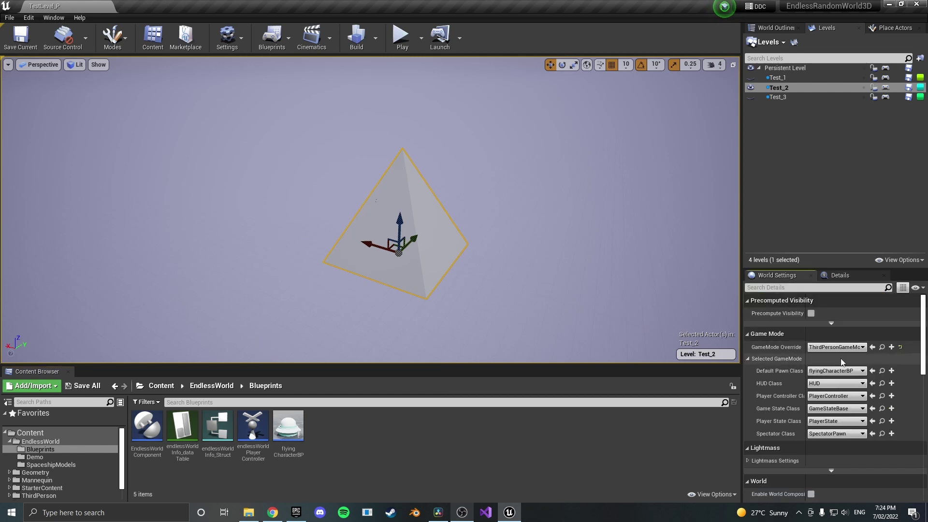
click(835, 396)
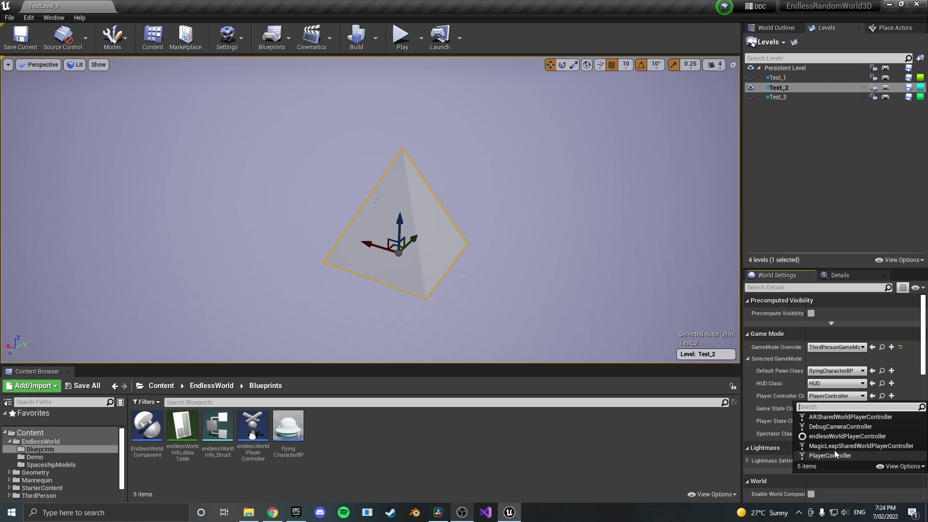
click(834, 436)
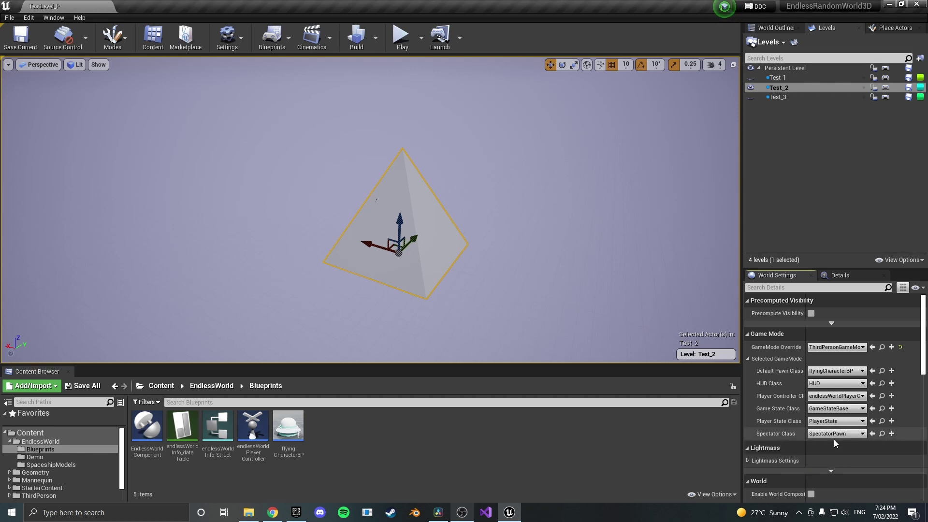
click(23, 38)
right_drag(332, 221, 357, 256)
Step: Examine the endlessWorldPlayerController blueprint's Initialize Endless World Component call and the EndlessWorldComponent's settings, and close the blueprint
double_click(250, 424)
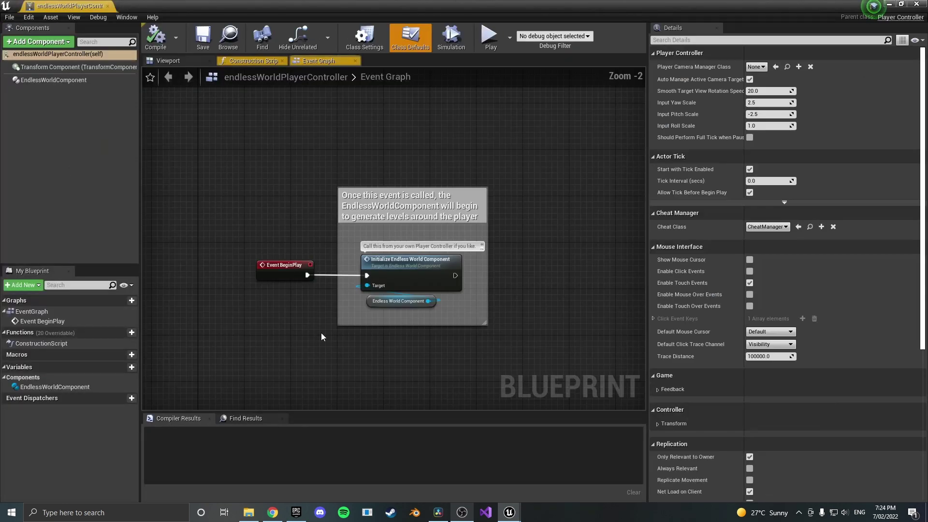
click(71, 80)
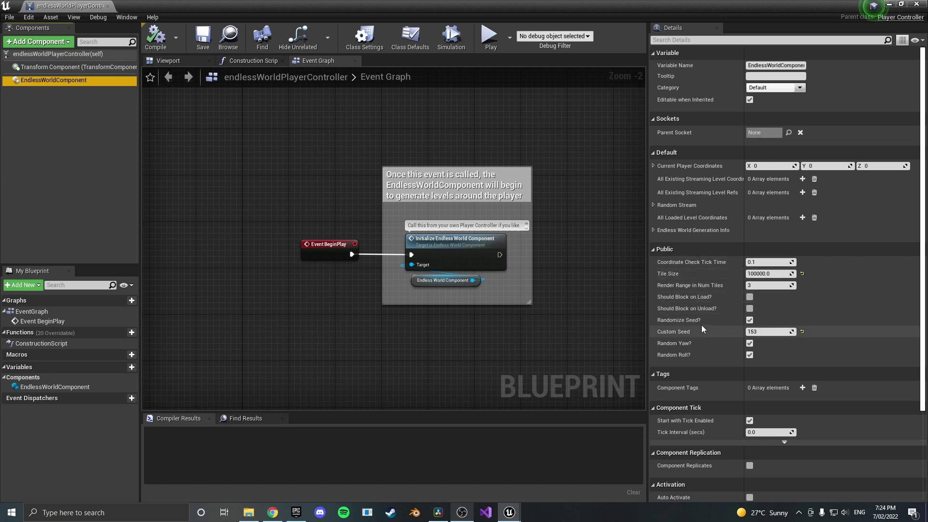
drag(398, 254, 445, 304)
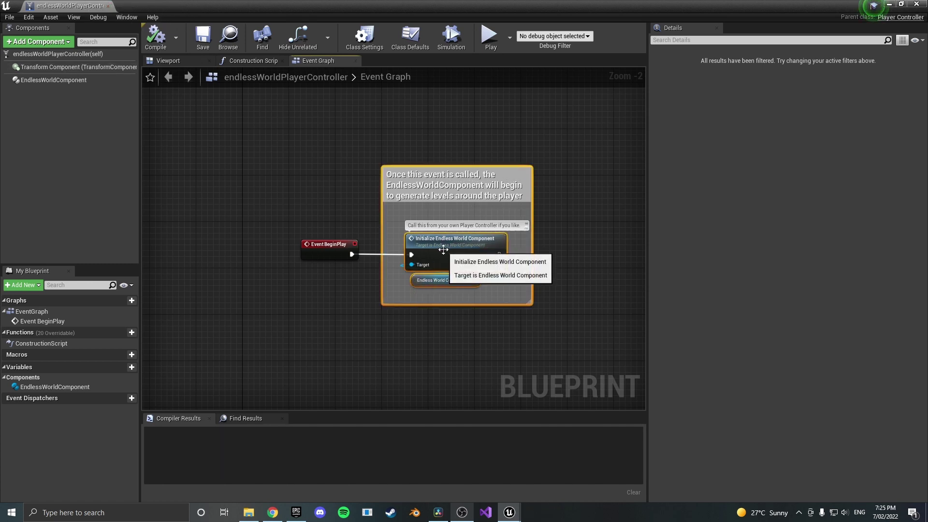
click(54, 81)
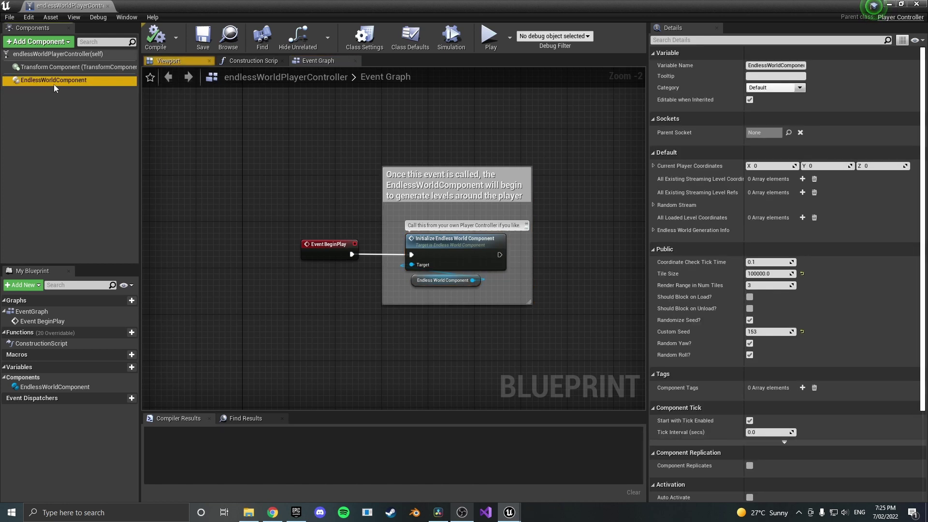
click(108, 6)
right_drag(328, 249, 351, 248)
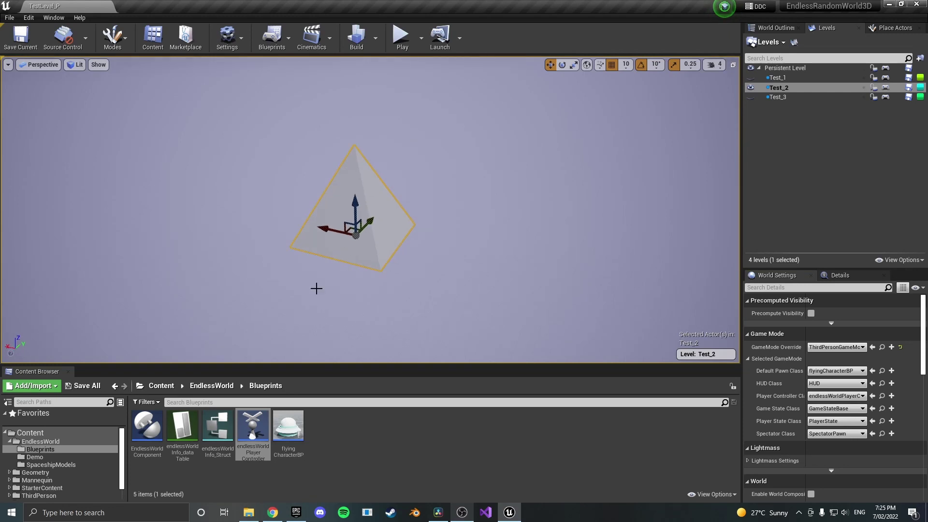
Step: Open the endlessWorldInfo_dataTable asset and delete its endlessWorldDemoMap row
double_click(186, 457)
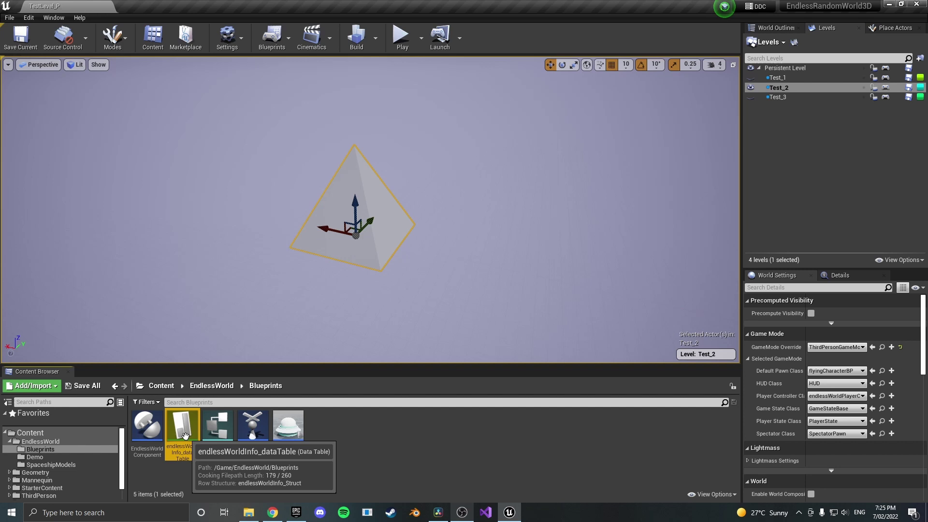
click(43, 125)
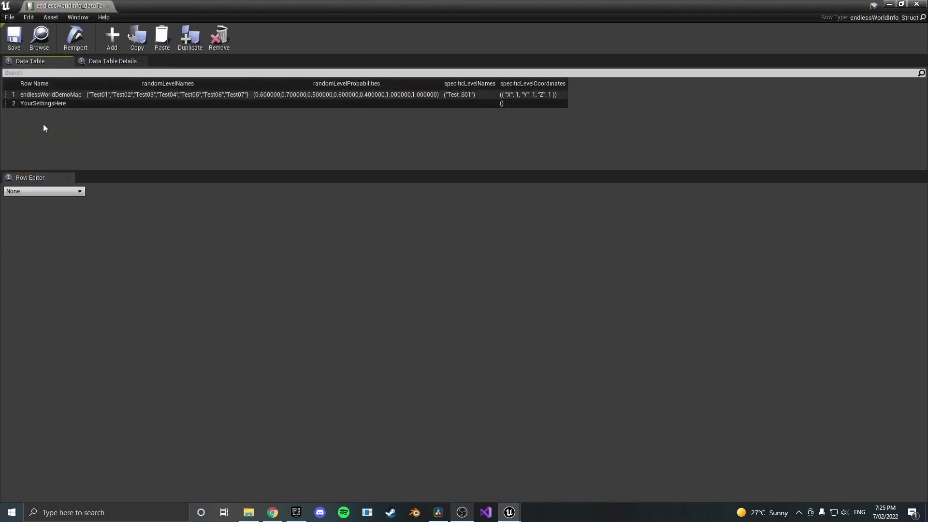
click(61, 97)
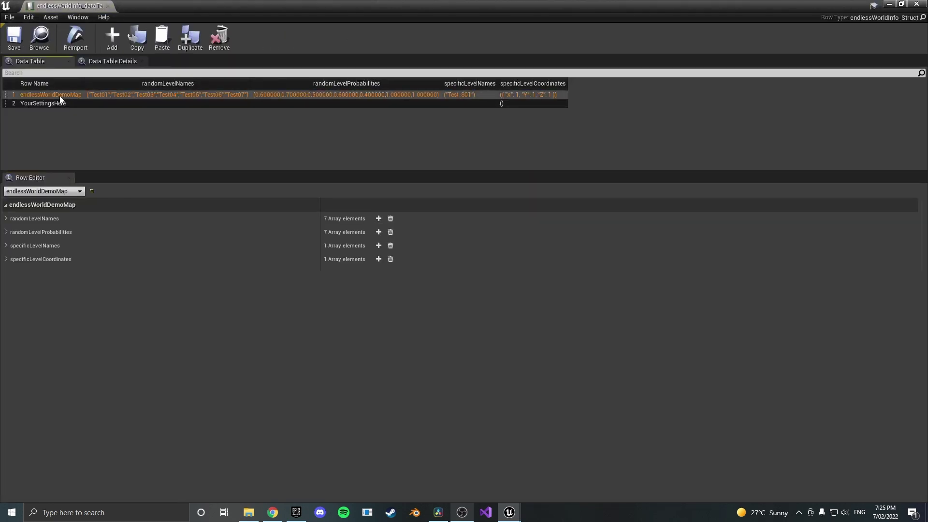
key(Delete)
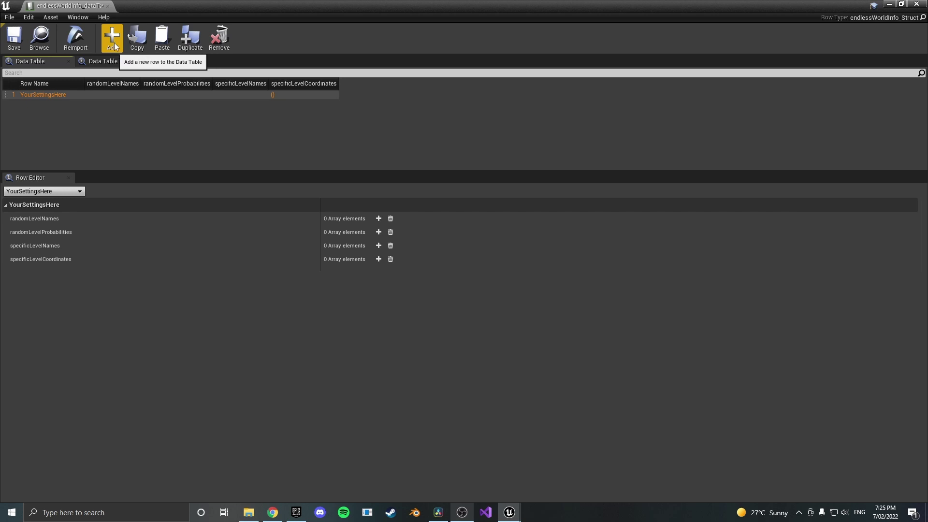
Step: Add a new row to the data table and name it TestLevel_P after the persistent level
click(114, 42)
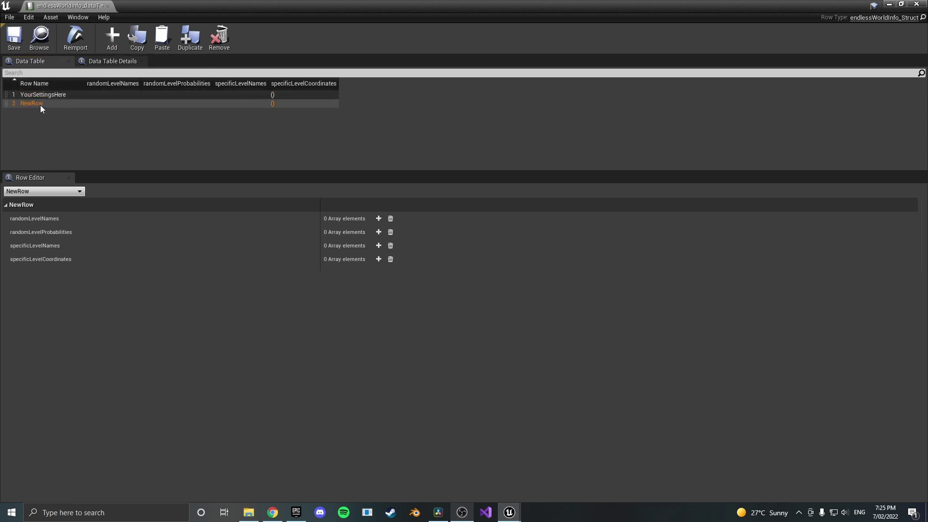
drag(80, 6, 186, 7)
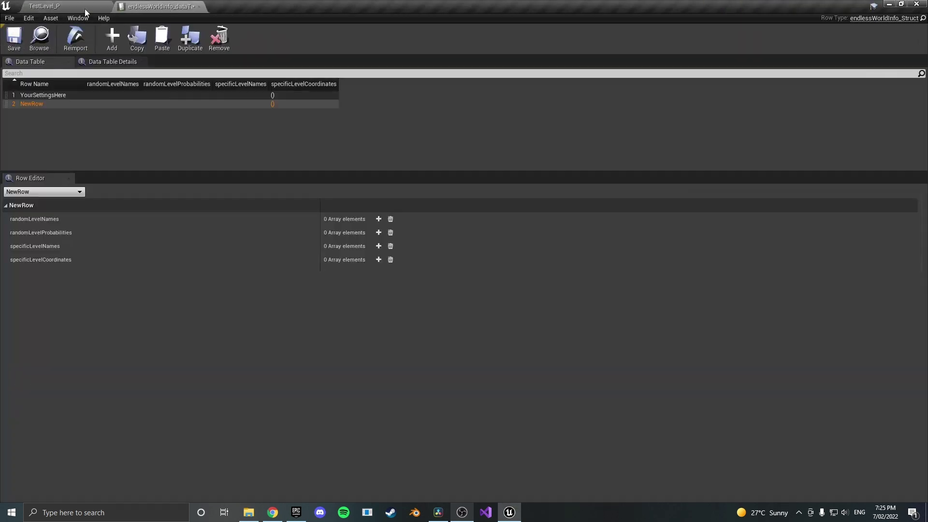
click(68, 6)
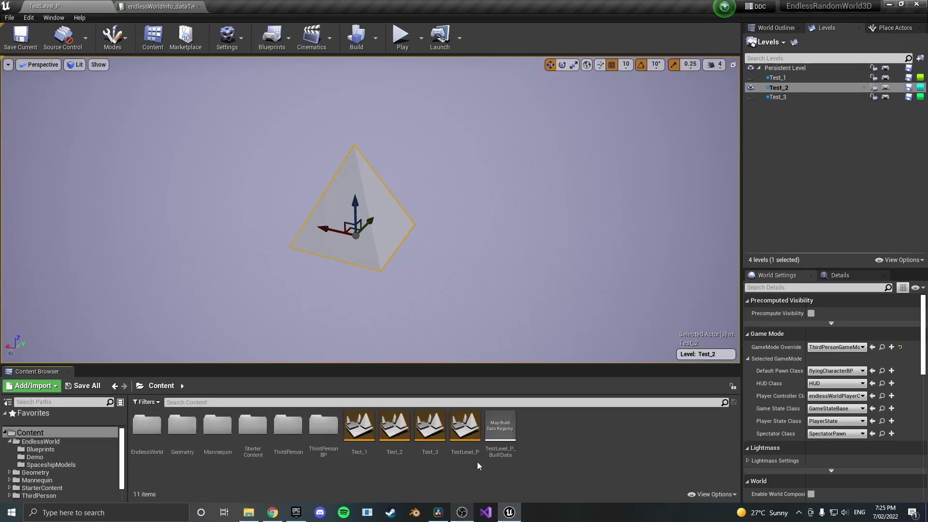
click(476, 460)
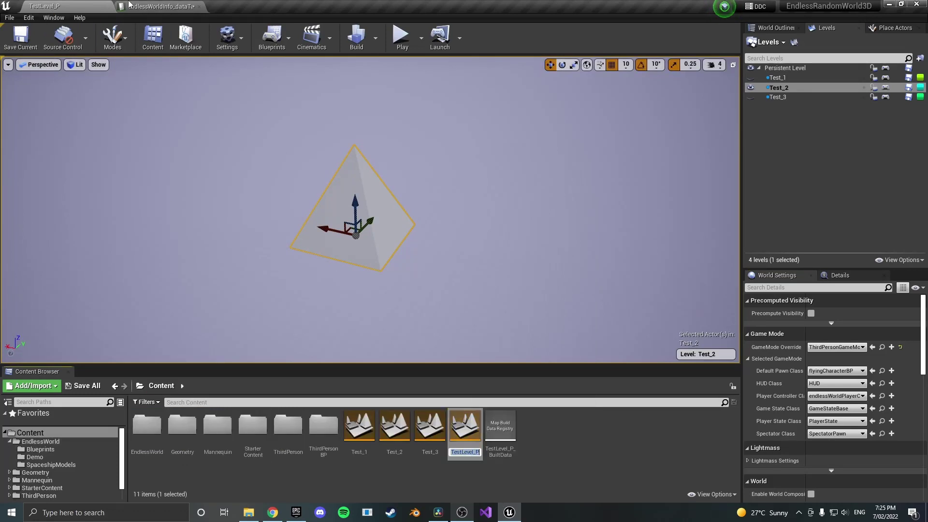
click(159, 7)
double_click(33, 105)
text(TestLevel_P)
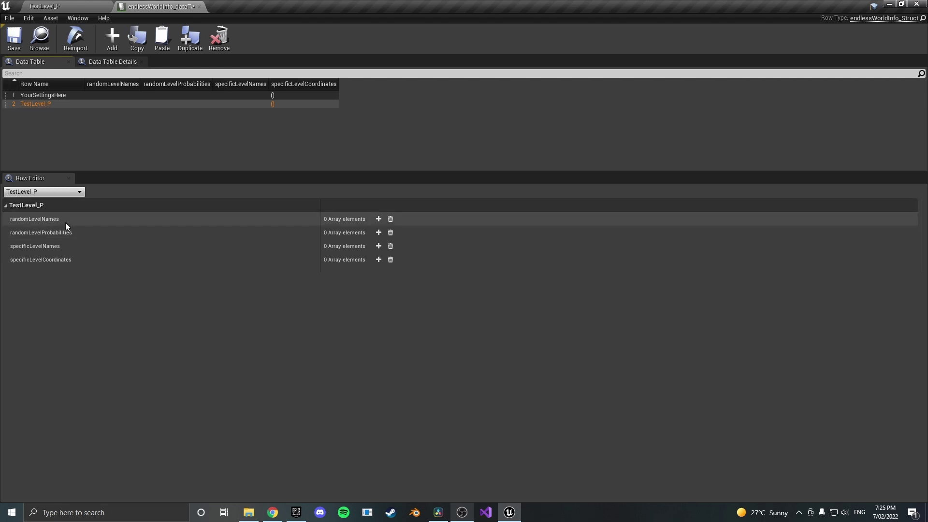
Step: Add three randomLevelNames entries to the TestLevel_P row: Test_1, Test_2 and Test_3
click(378, 220)
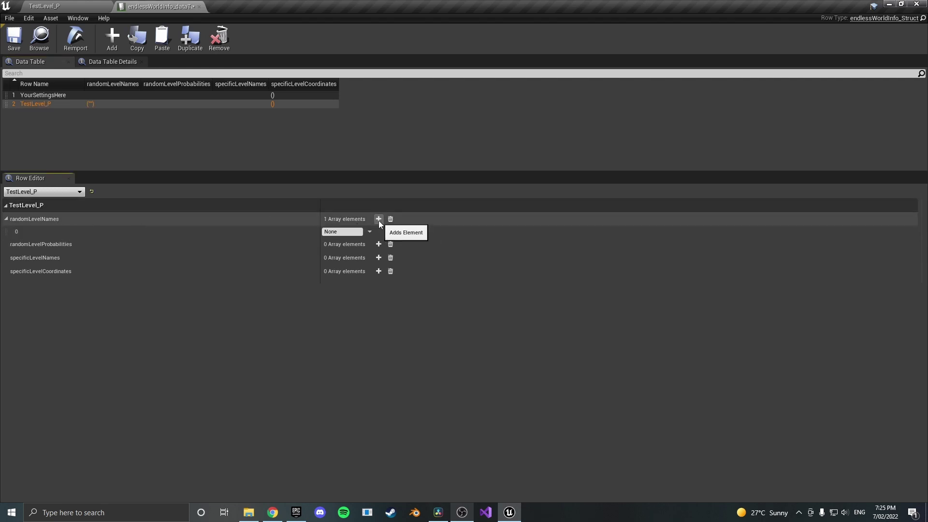
click(379, 220)
click(378, 219)
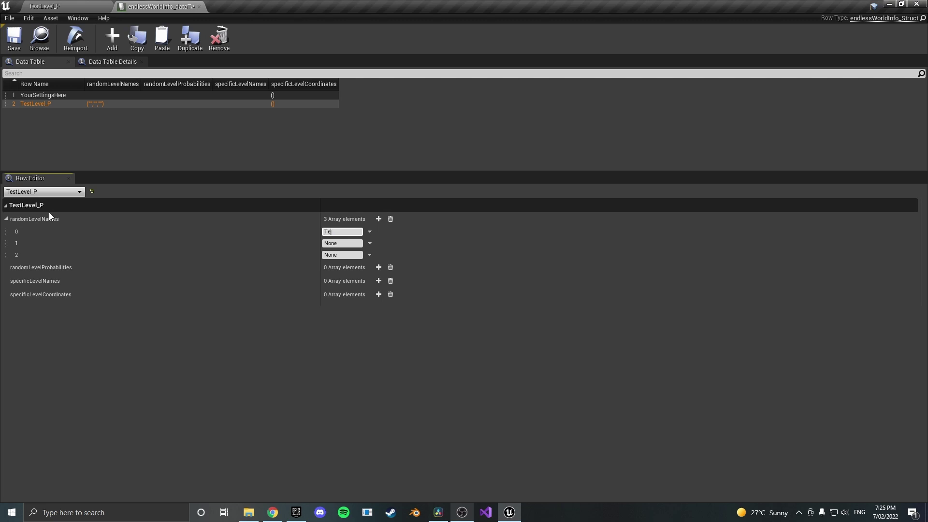
text(Test_1)
key(Tab)
key(Tab)
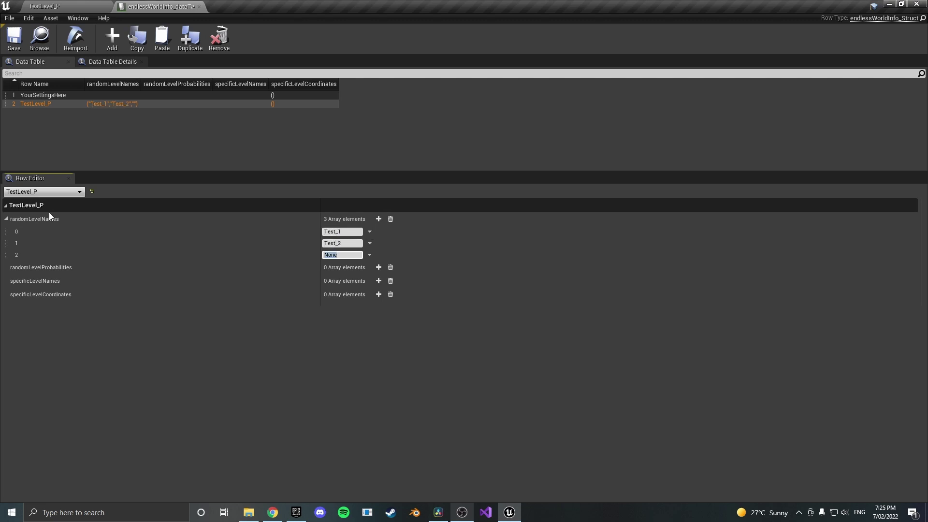
text(Test_3)
key(Return)
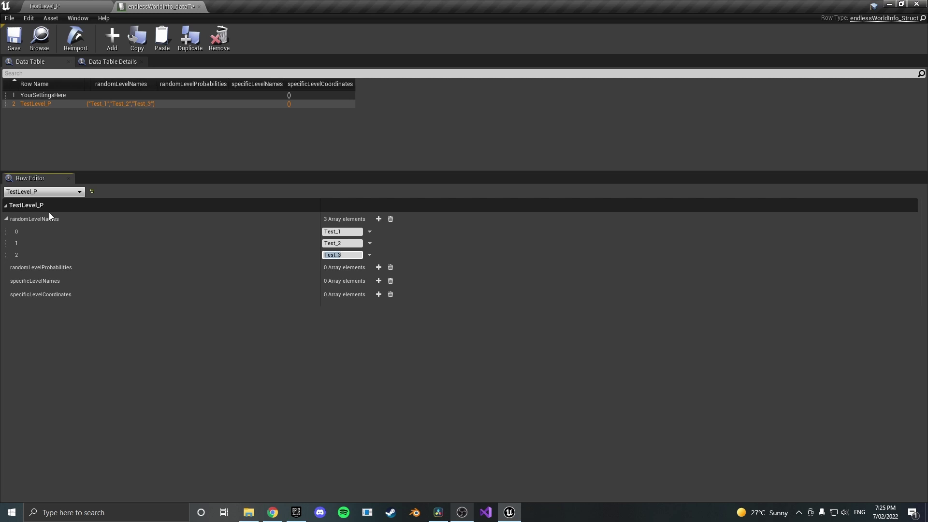
Step: Add three randomLevelProbabilities entries of 1.0, 1.0 and 0.25 to the TestLevel_P row and save the data table
click(378, 268)
click(378, 267)
click(378, 267)
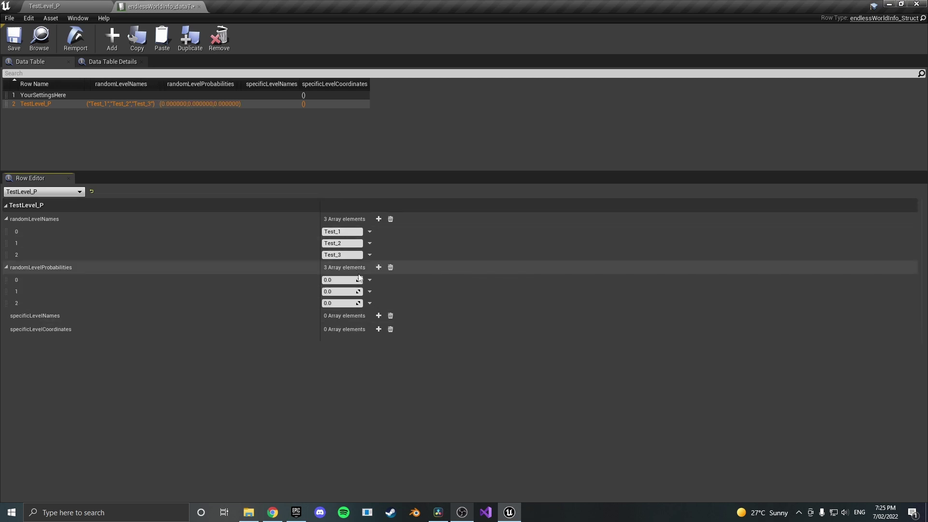
click(349, 279)
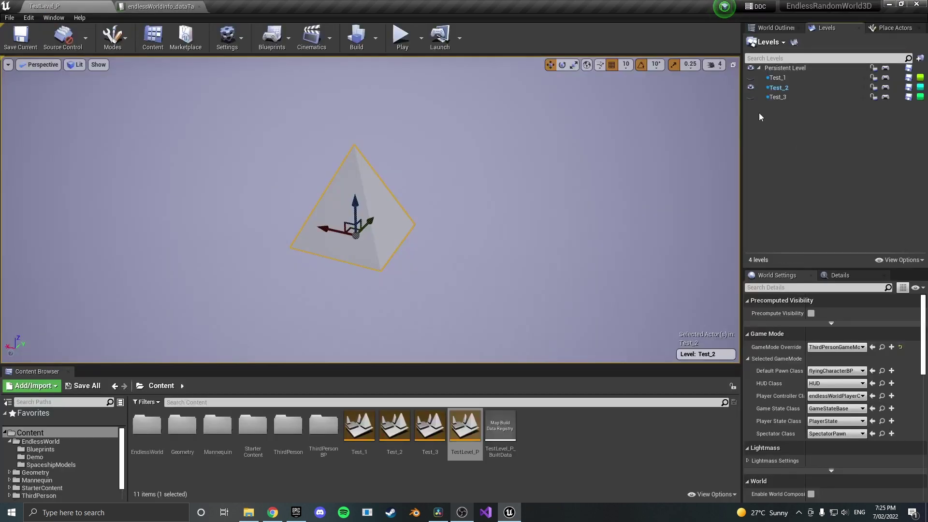
Step: Make the Test_3 sublevel current and save a copy of it in the Content folder as Test_4_Specific
double_click(781, 99)
right_click(780, 97)
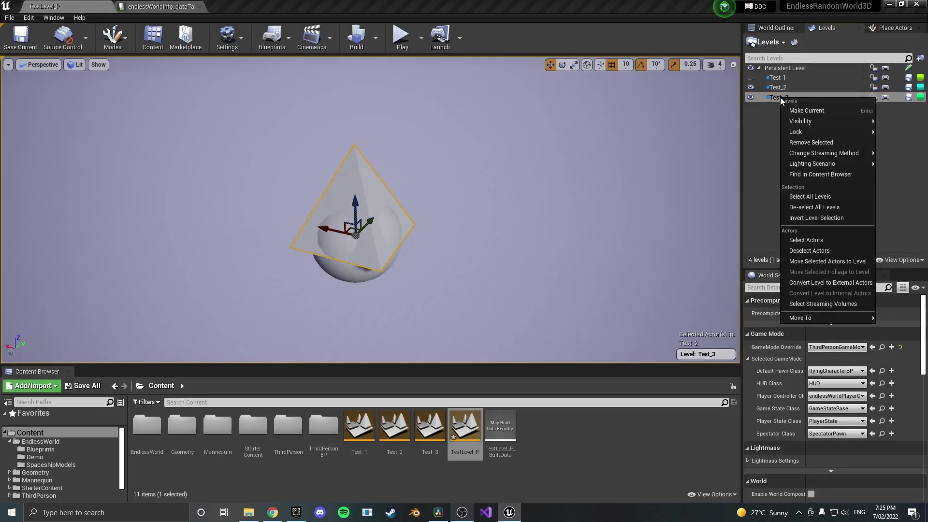
click(776, 44)
click(793, 120)
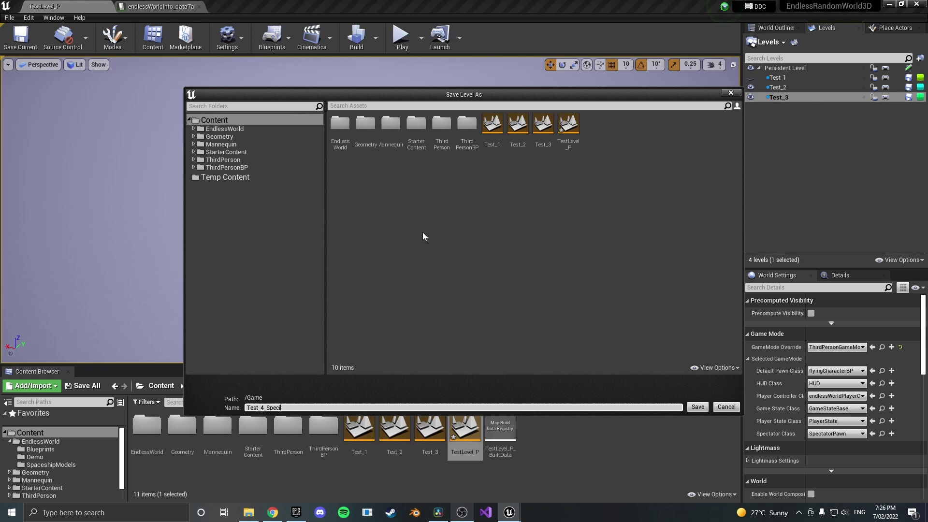
key(Return)
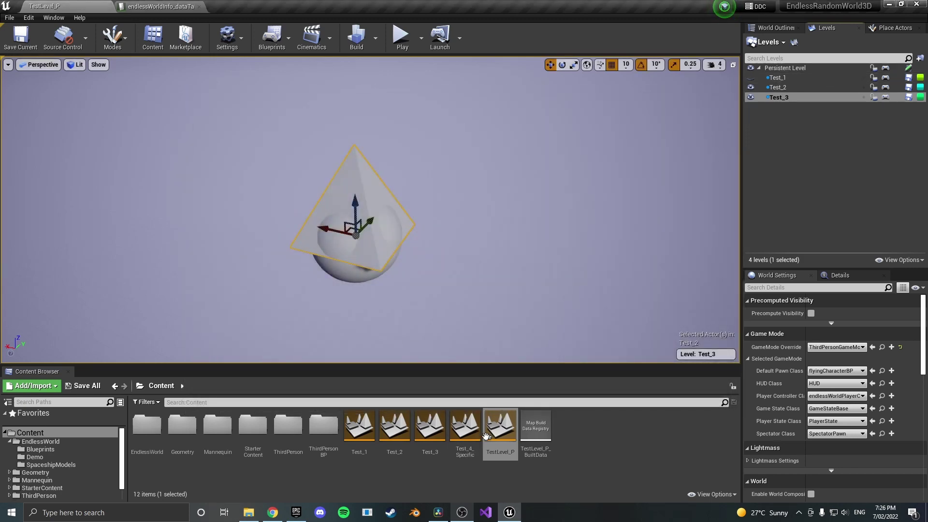
Step: Add Test_4_Specific as a sublevel of the persistent level and hide Test_2 and Test_3
drag(463, 436, 790, 89)
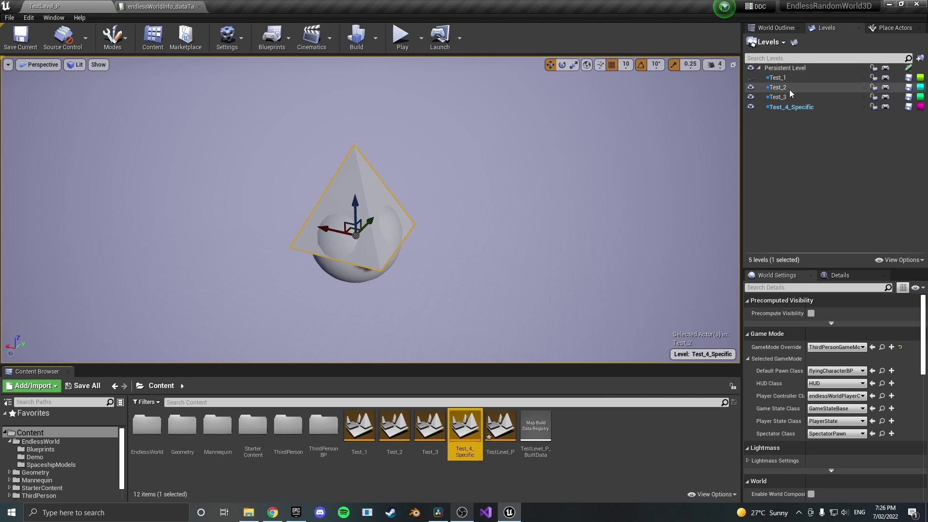
click(751, 87)
click(750, 97)
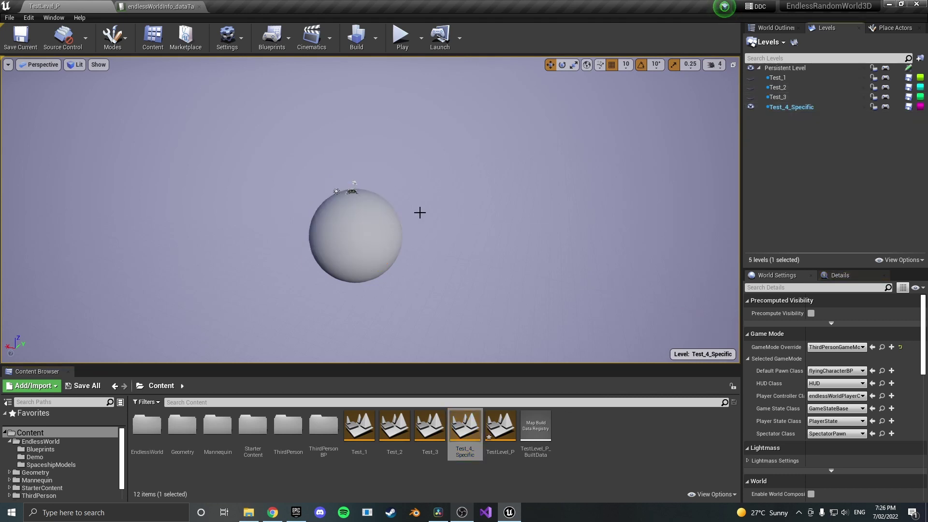
Step: Change the material of the sphere in Test_4_Specific to M_Brick_Clay_New
click(361, 244)
click(840, 275)
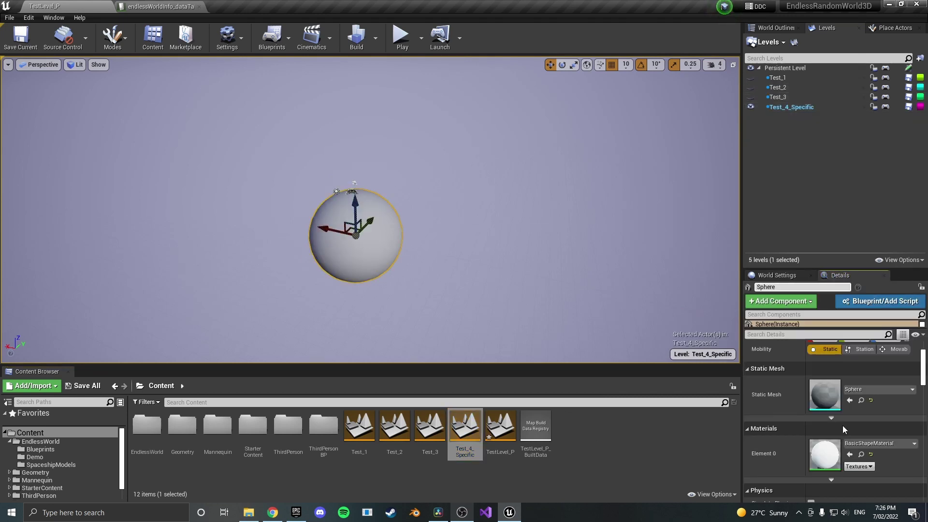
scroll(842, 426, down, 2)
click(869, 397)
scroll(840, 328, down, 10)
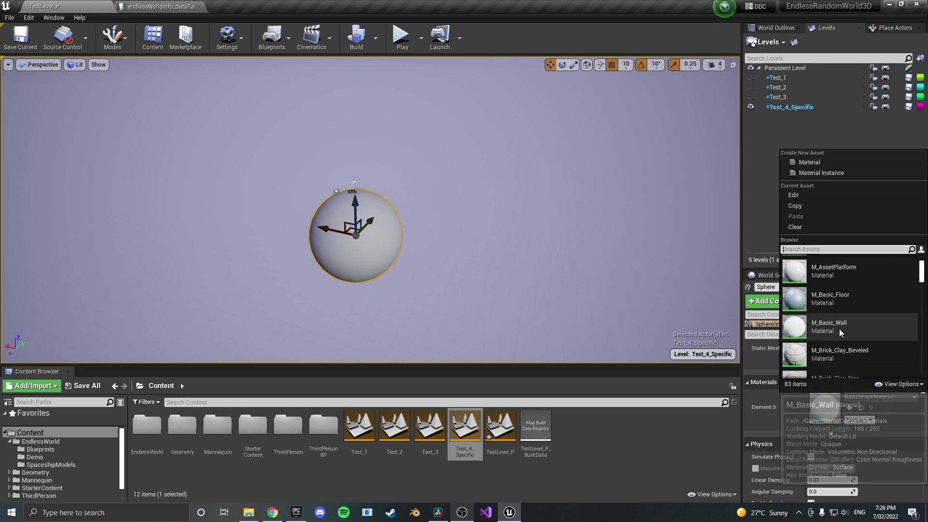
click(829, 290)
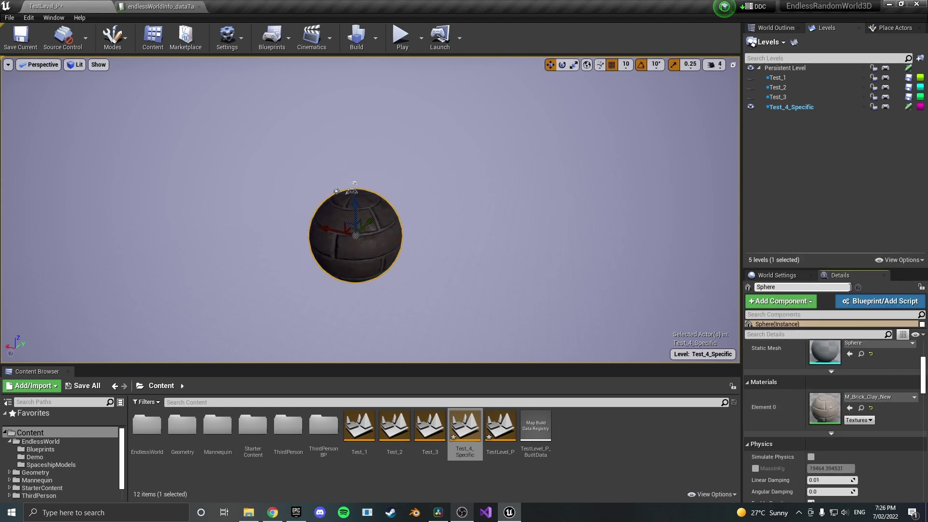
Step: Set the sphere's scale to 15 on X, Y and Z and save the levels
scroll(889, 387, up, 3)
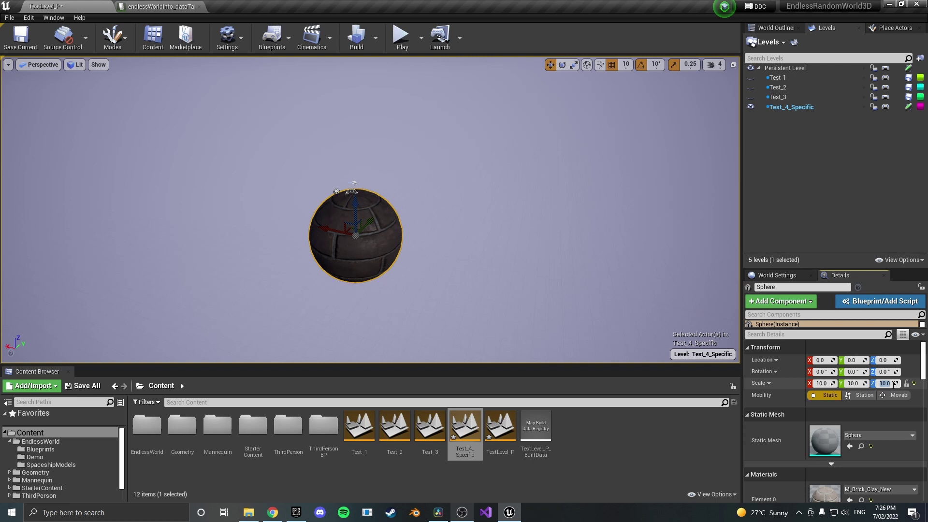
text(15)
key(Return)
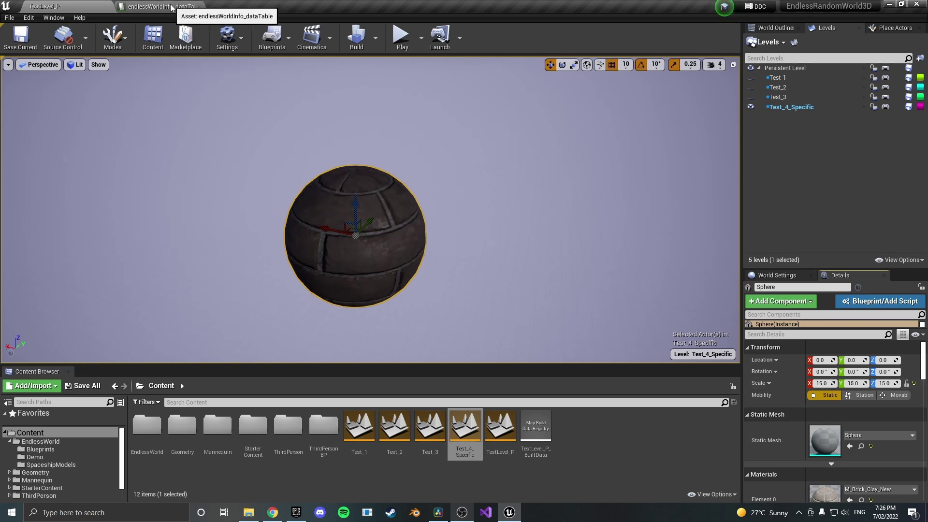
Step: In the data table's TestLevel_P row, add one element each to specificLevelNames and specificLevelCoordinates
click(159, 7)
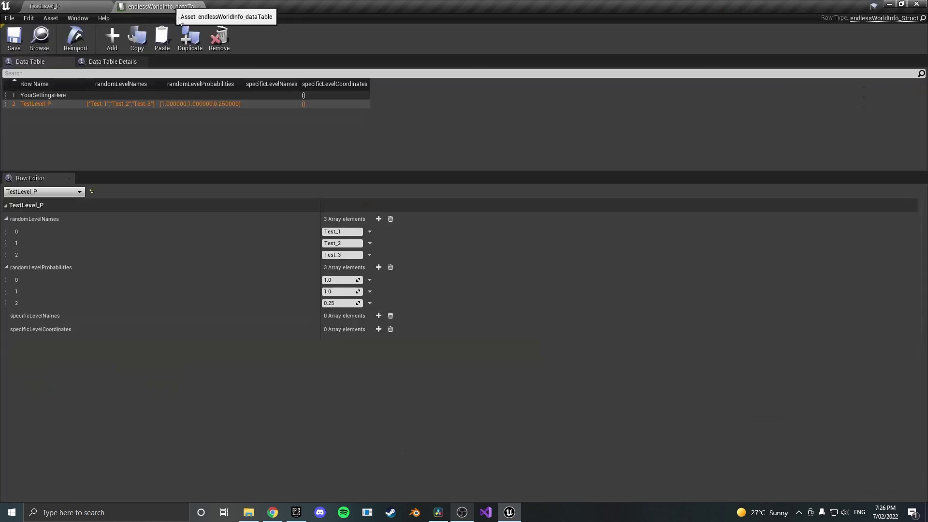
click(379, 315)
click(379, 341)
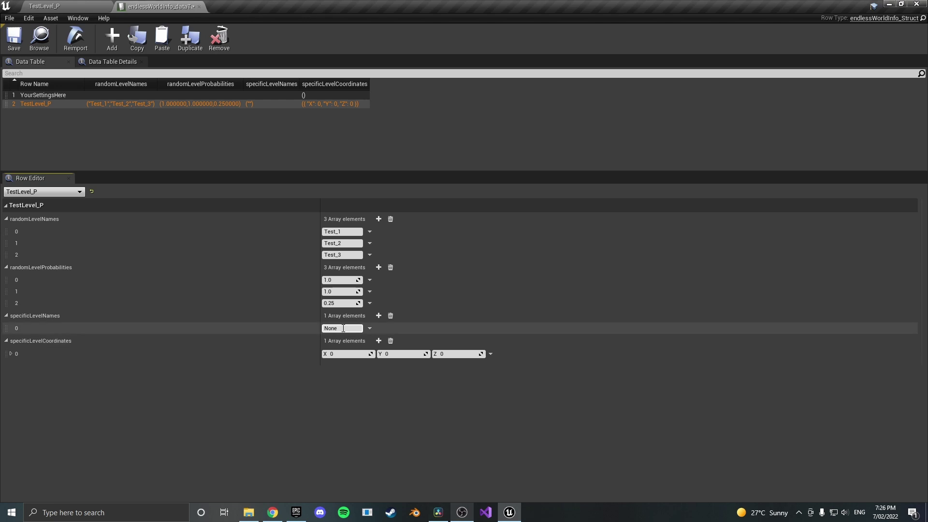
Step: Set the specific level name to Test_4_Specific with coordinates X 3, Y 3, Z 3, and save the data table
click(32, 6)
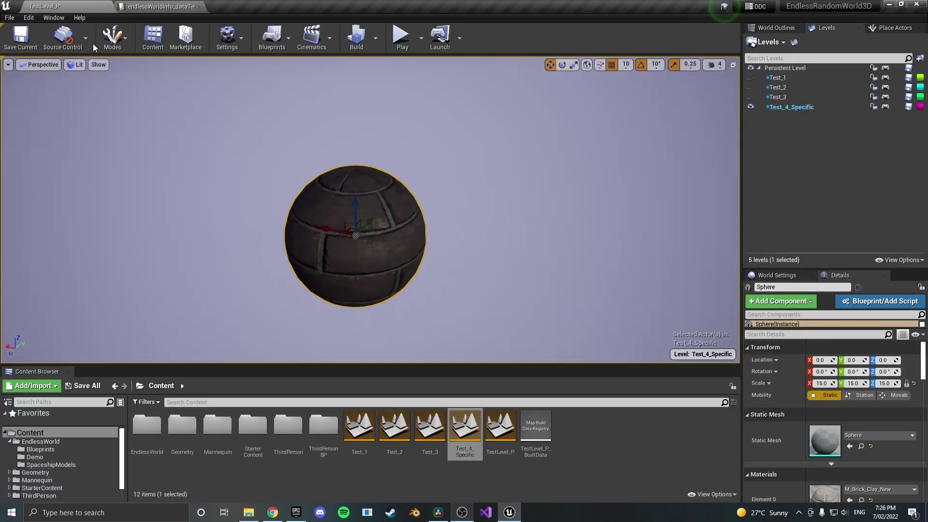
click(470, 454)
key(F2)
key(ctrl+c)
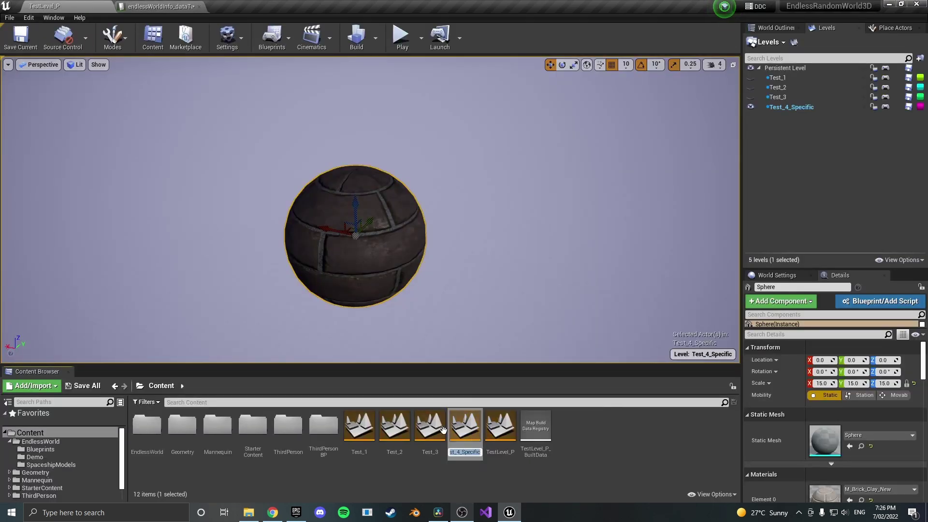
click(159, 7)
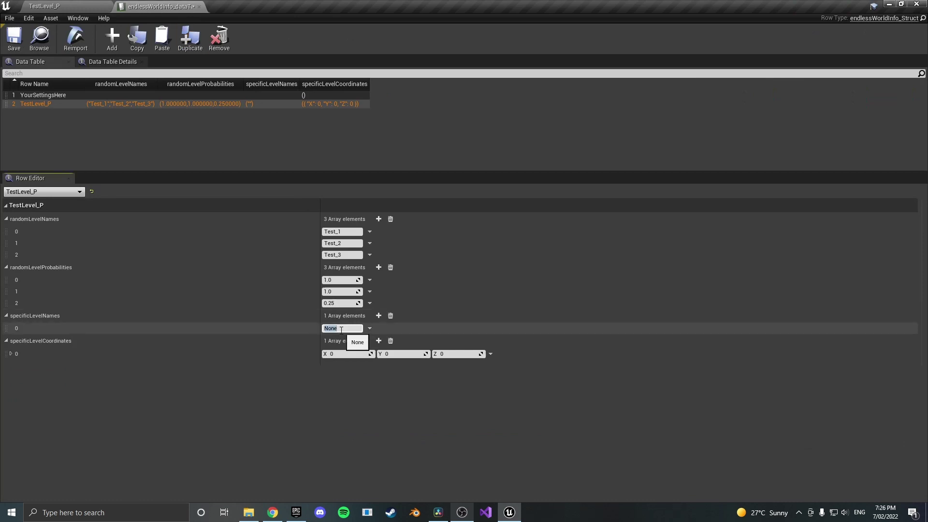
key(ctrl+v)
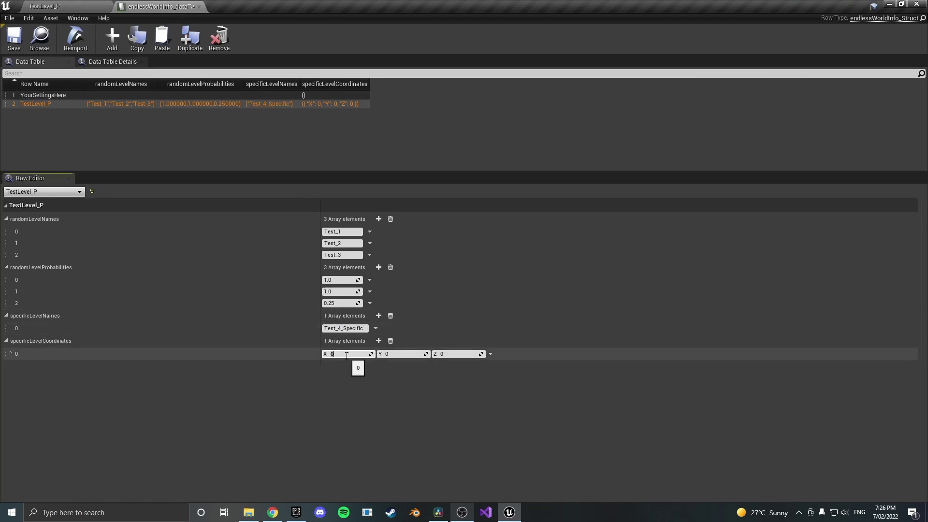
click(240, 440)
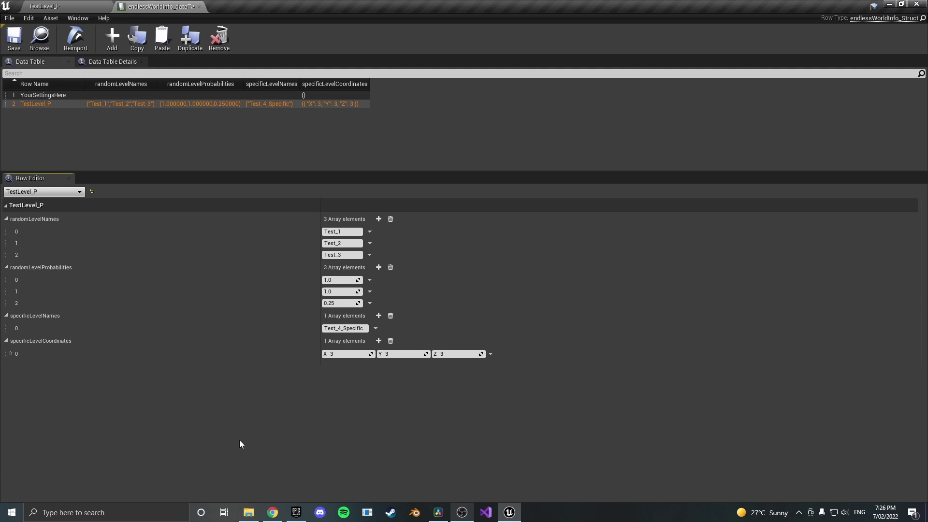
key(ctrl+s)
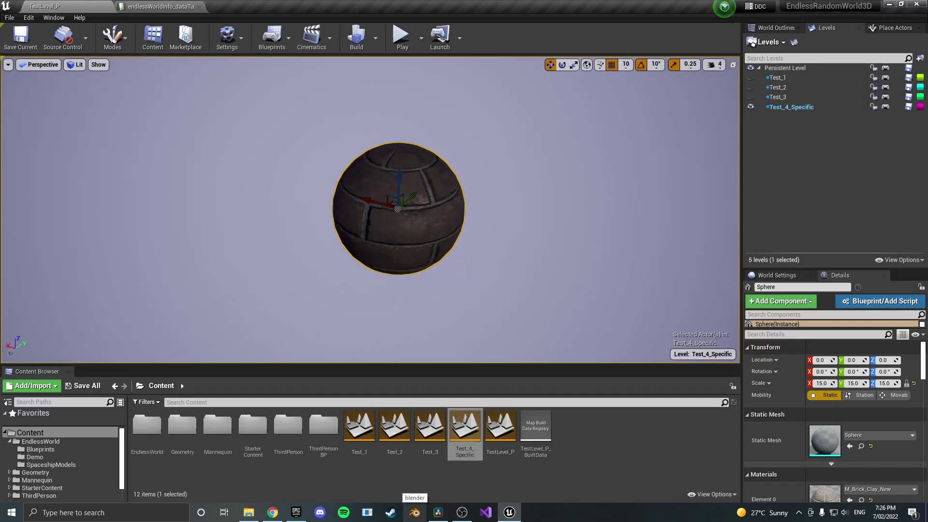
Step: Return to the level editor and open the EndlessWorld/Blueprints content folder
click(156, 6)
click(65, 5)
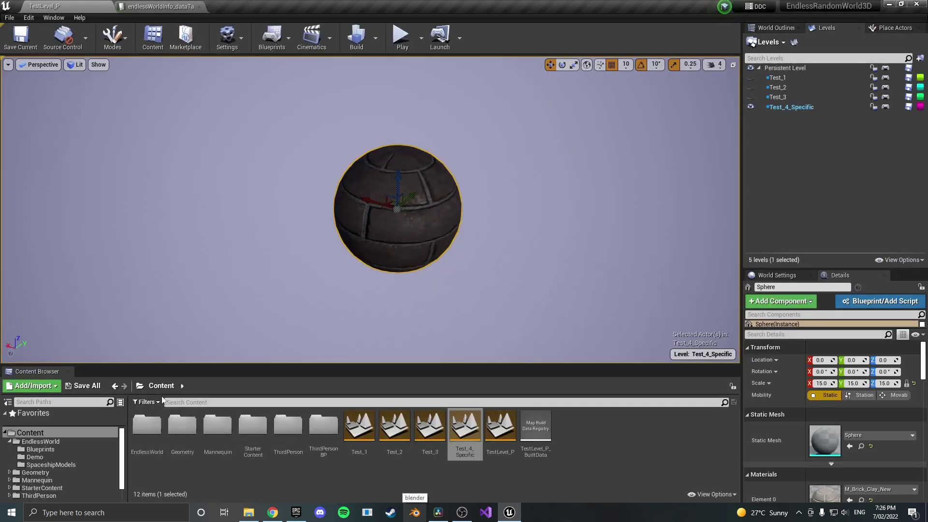
double_click(147, 426)
double_click(147, 426)
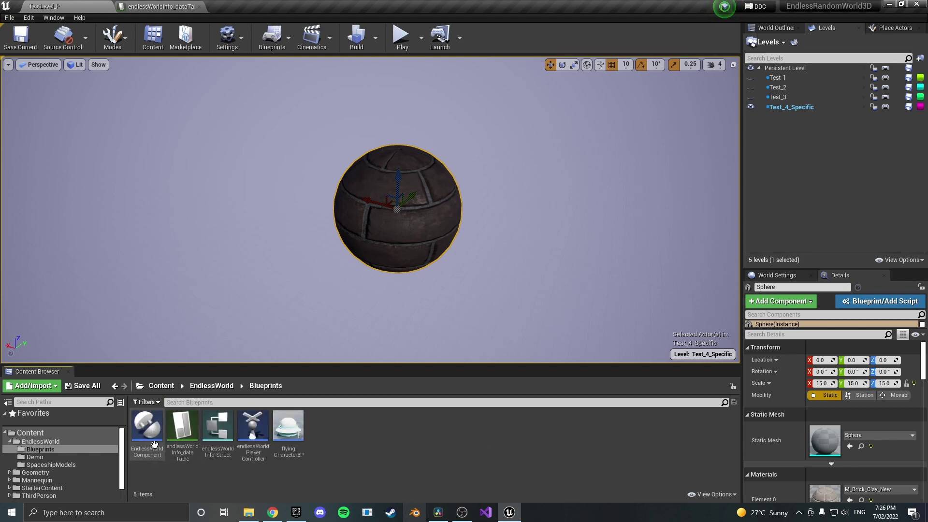
Step: In the endlessWorldPlayerController blueprint, set the EndlessWorldComponent's Tile Size to 50000 and compile
double_click(260, 437)
click(60, 81)
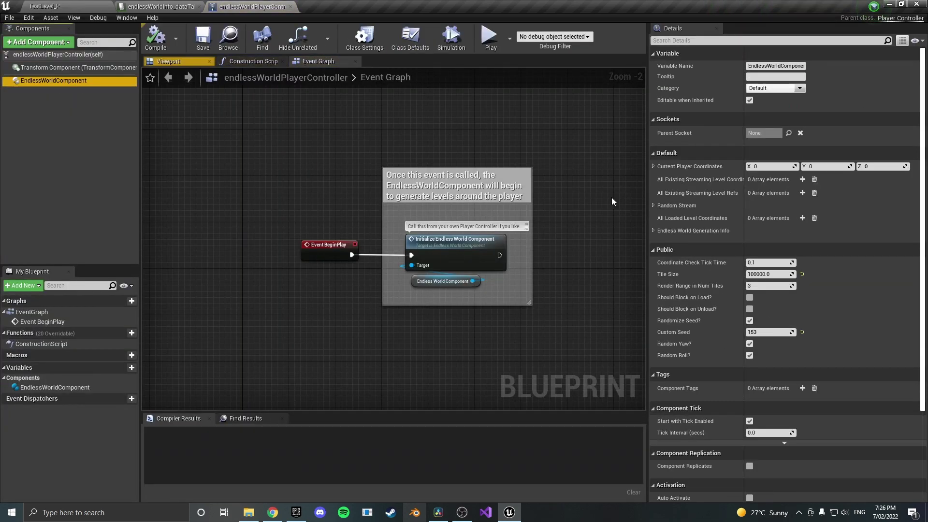
click(757, 274)
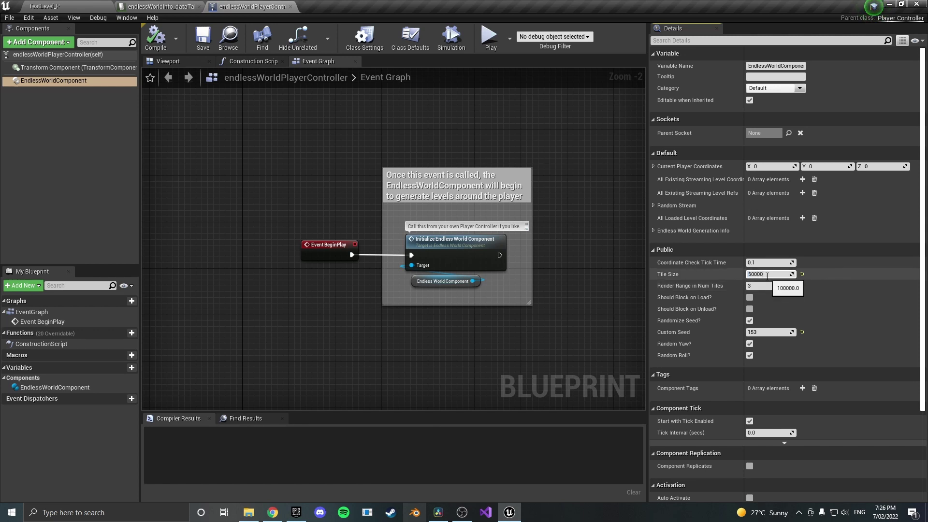
key(Return)
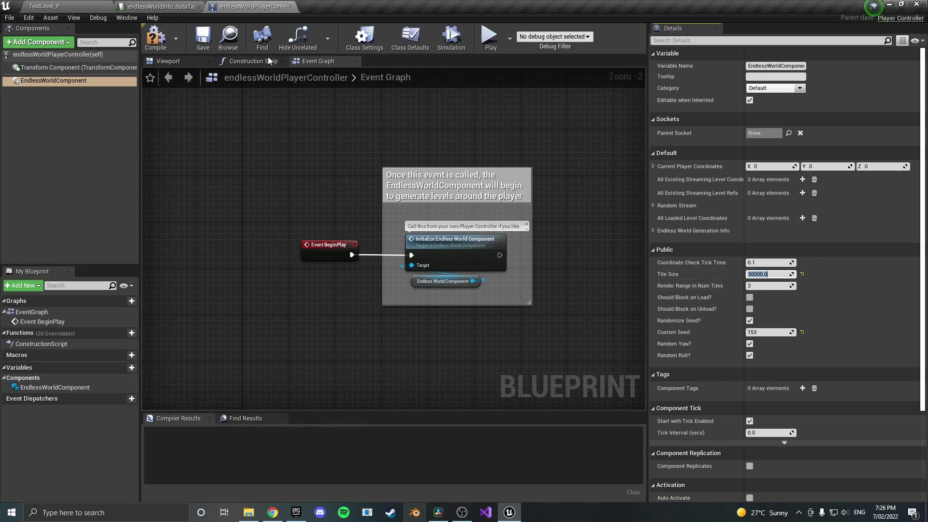
click(156, 37)
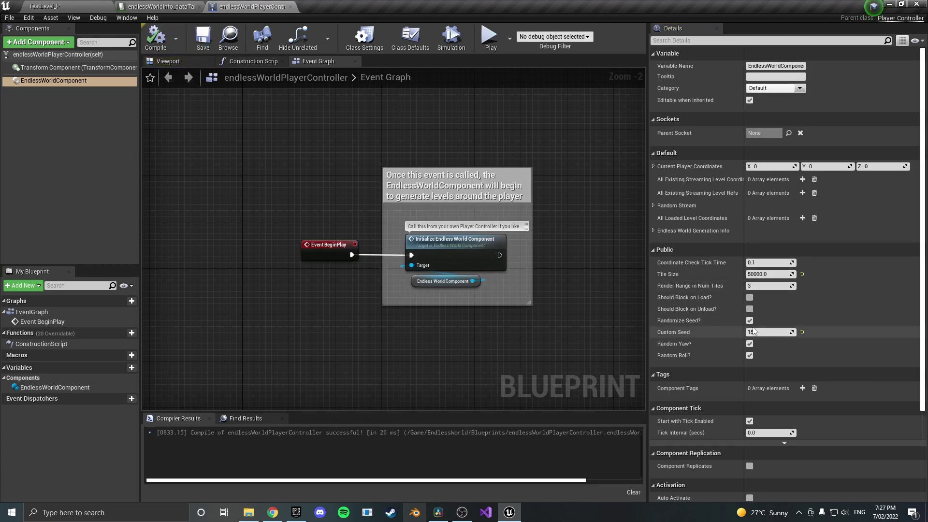
Step: Play TestLevel_P and fly the ship through the generated world to examine the tile spacing, and stop the preview
click(45, 5)
click(421, 42)
click(460, 85)
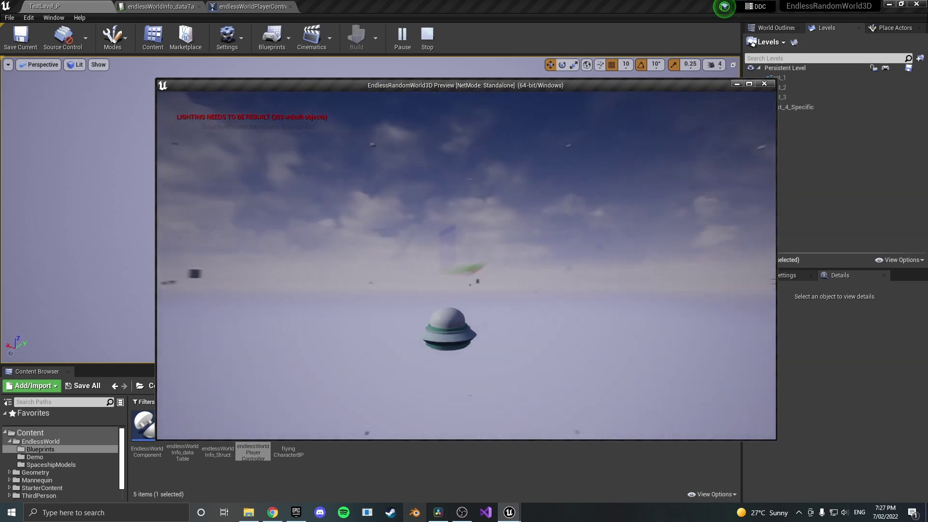
key(w)
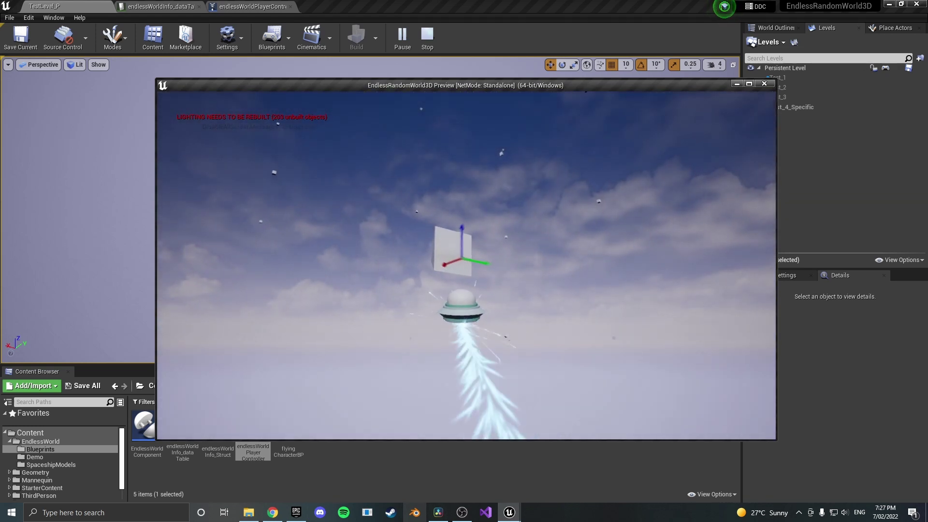
key(w)
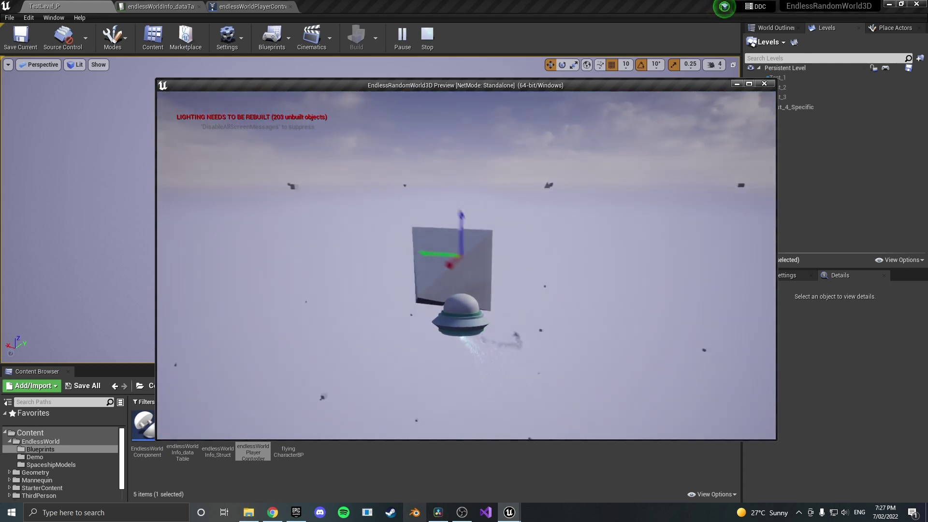
key(w)
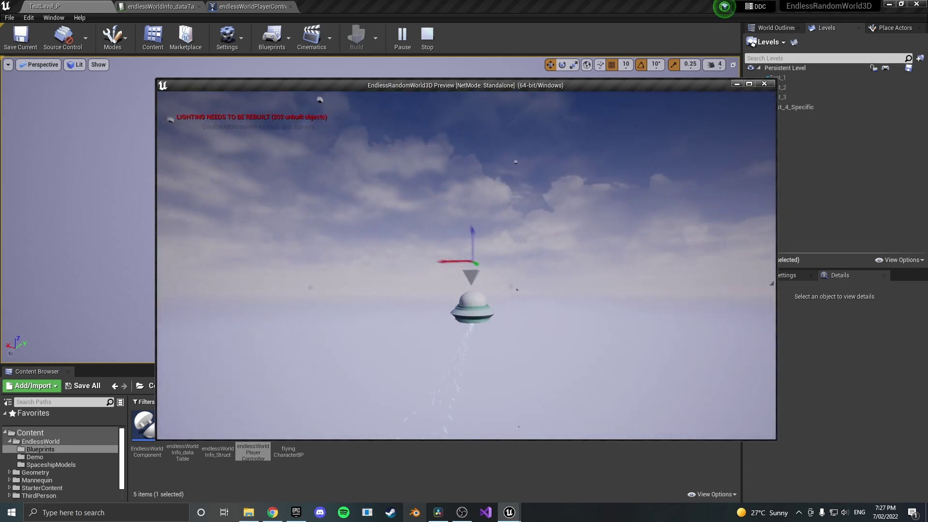
key(w)
key(w)
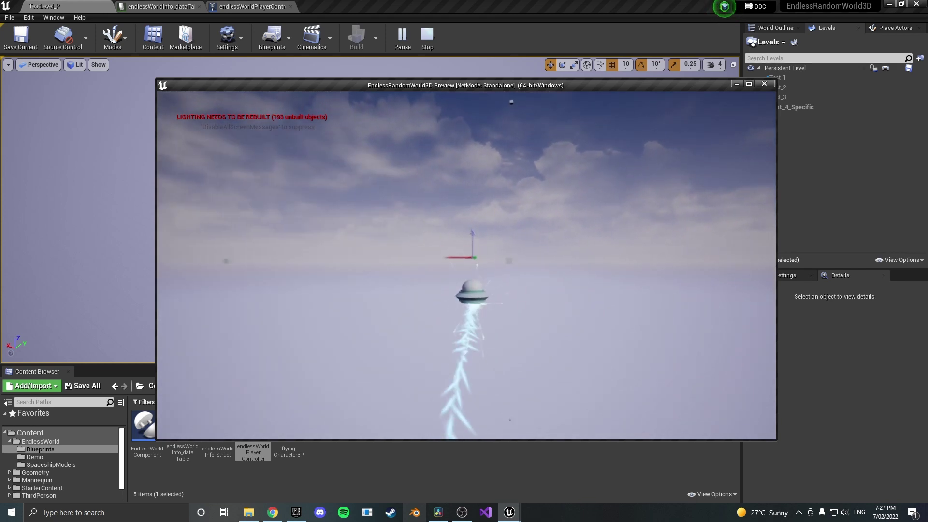
key(w)
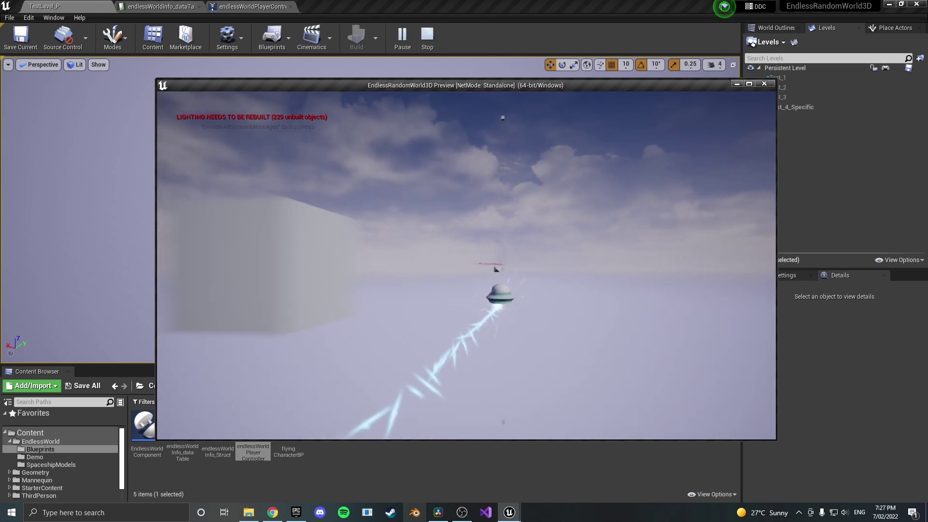
key(w)
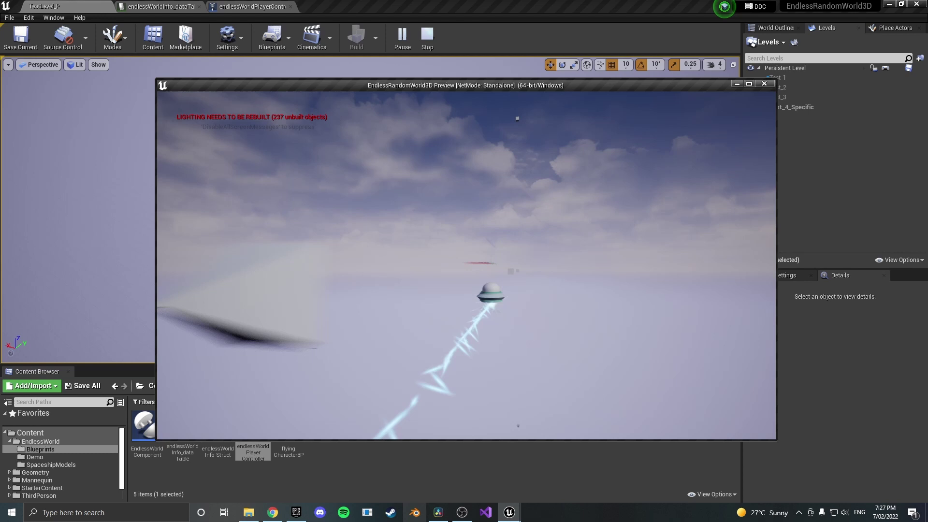
key(w)
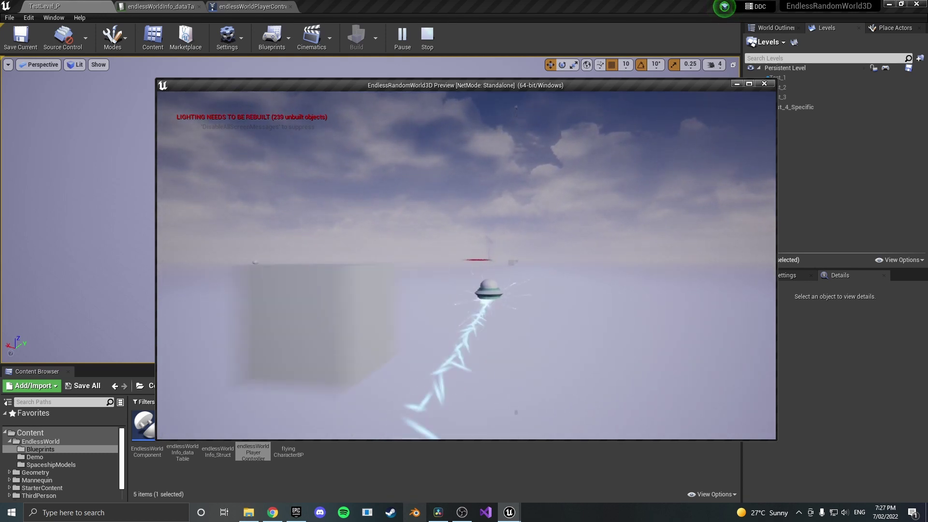
key(w)
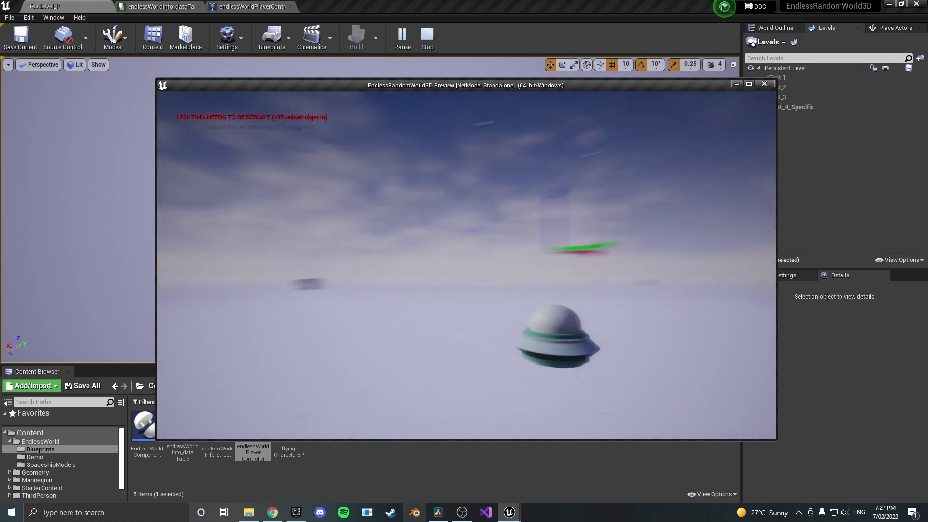
key(w)
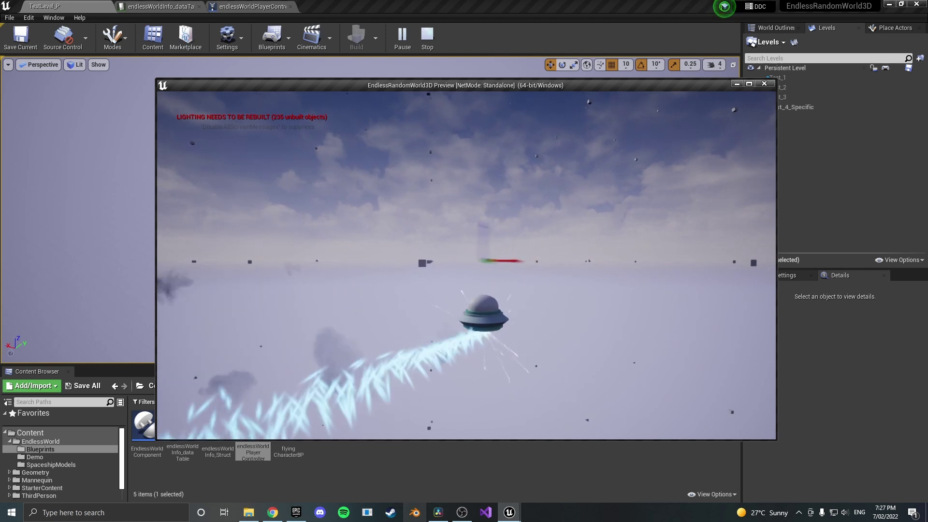
key(Escape)
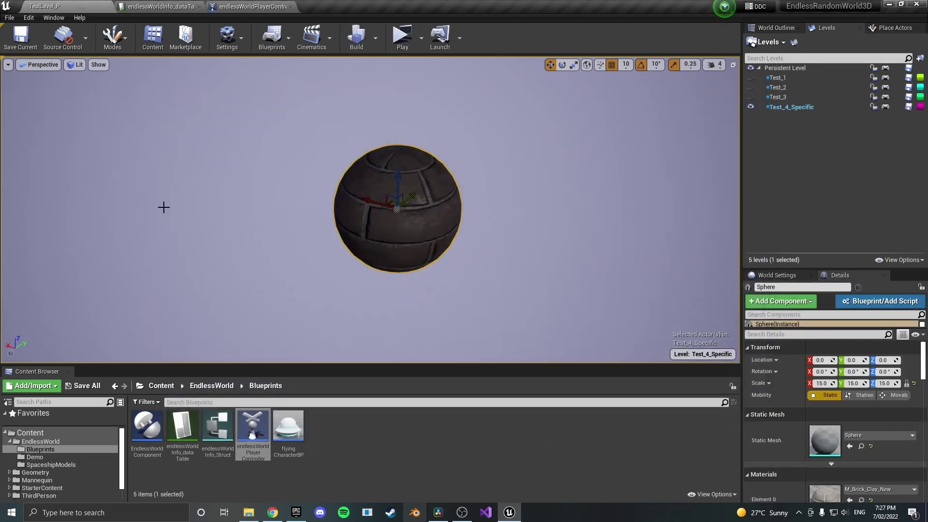
Step: Set the scale of the sphere in Test_4_Specific to 50 on X, Y and Z and save the level
right_drag(472, 228, 473, 232)
key(s)
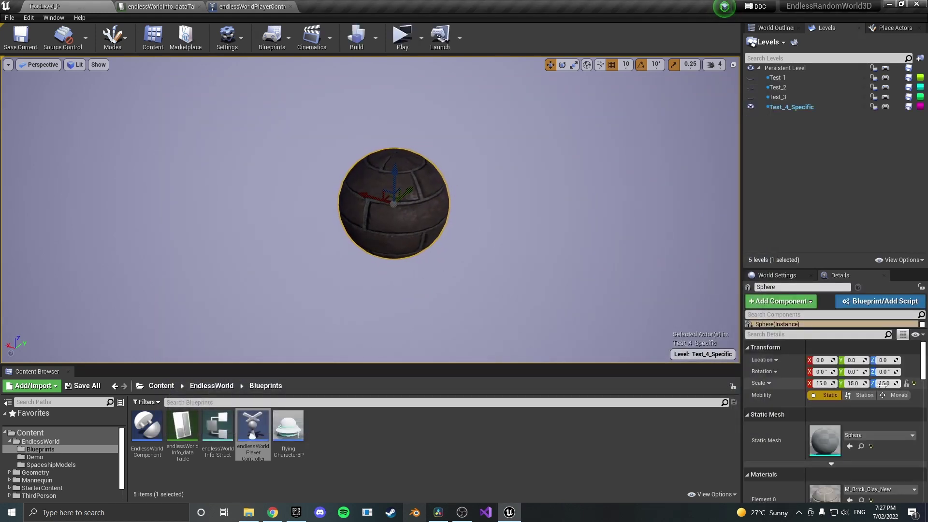
text(50)
key(Return)
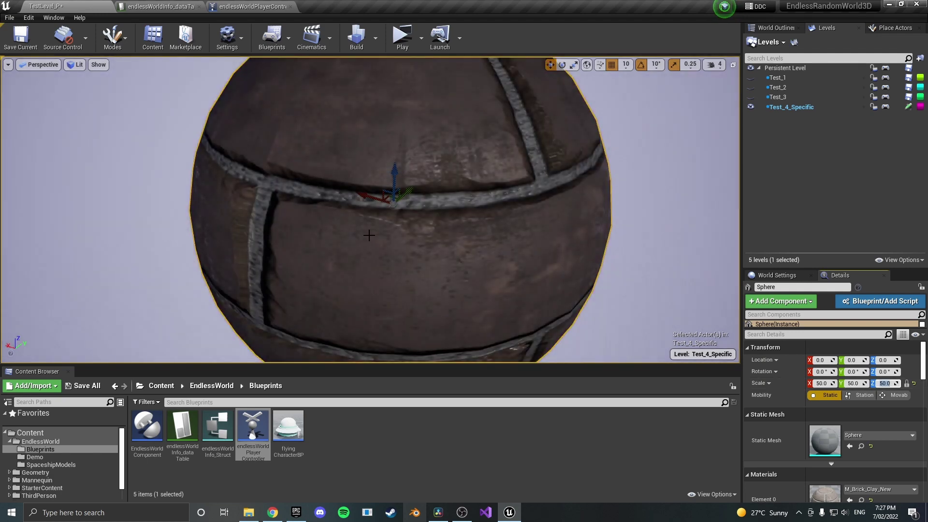
scroll(468, 255, down, 5)
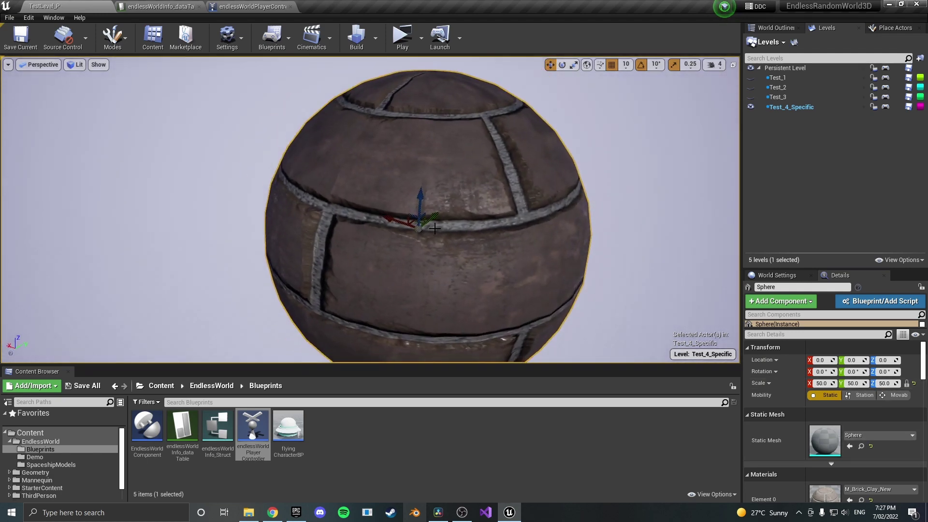
Step: Play the level again and fly around to look for the enlarged sphere
click(401, 37)
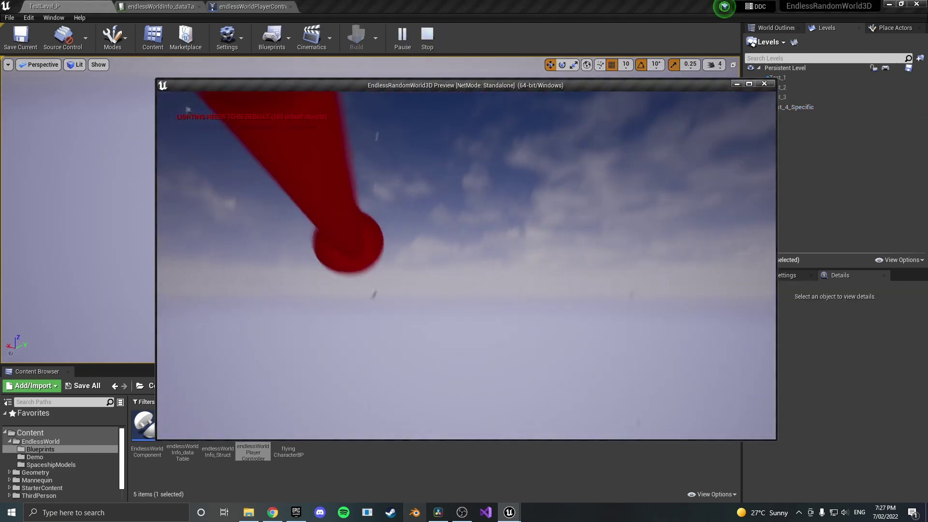
key(w)
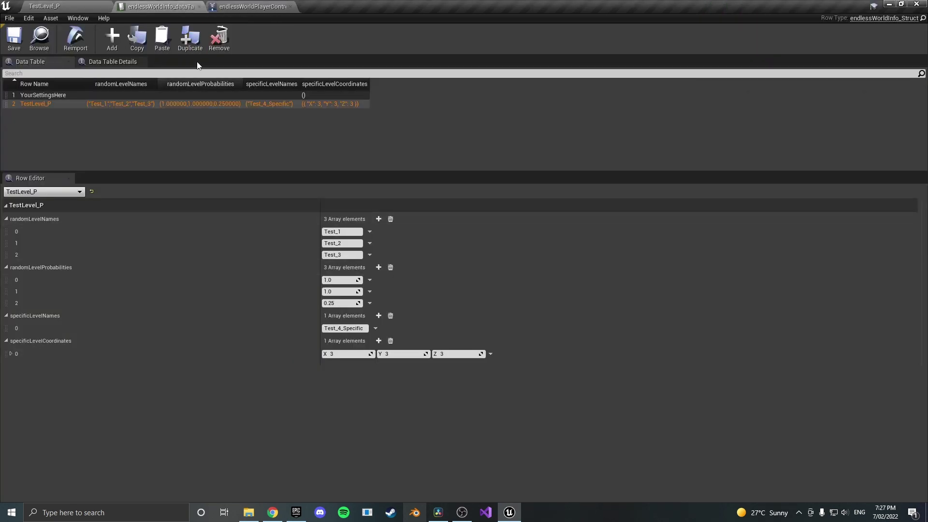
Step: Set the EndlessWorldComponent's Tile Size to 10000 in endlessWorldPlayerController and compile the blueprint
click(236, 6)
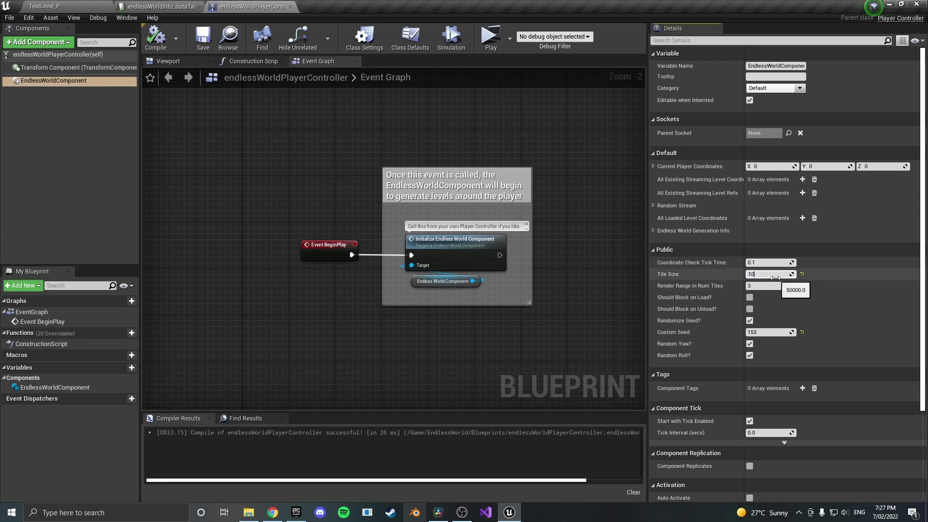
click(155, 38)
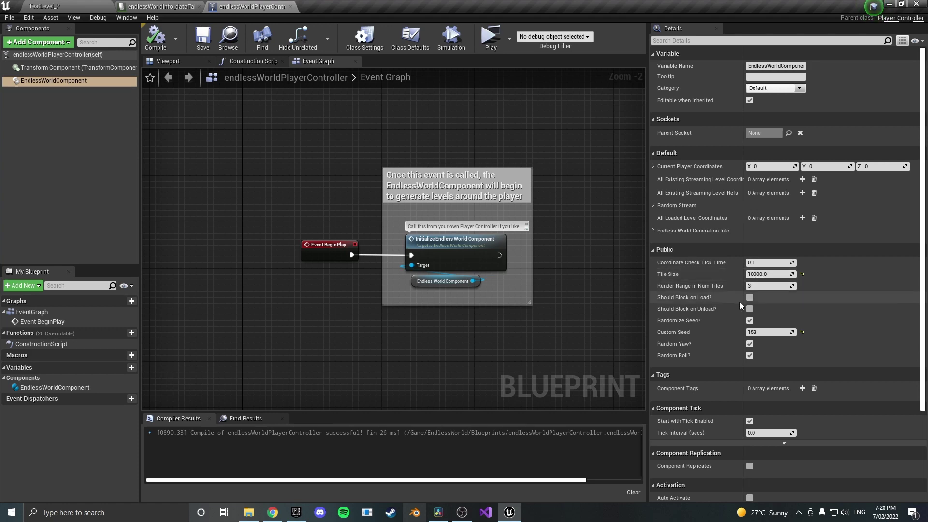
Step: Return to TestLevel_P, play it and fly among the shapes to examine the new tile spacing, and stop
click(41, 6)
click(403, 37)
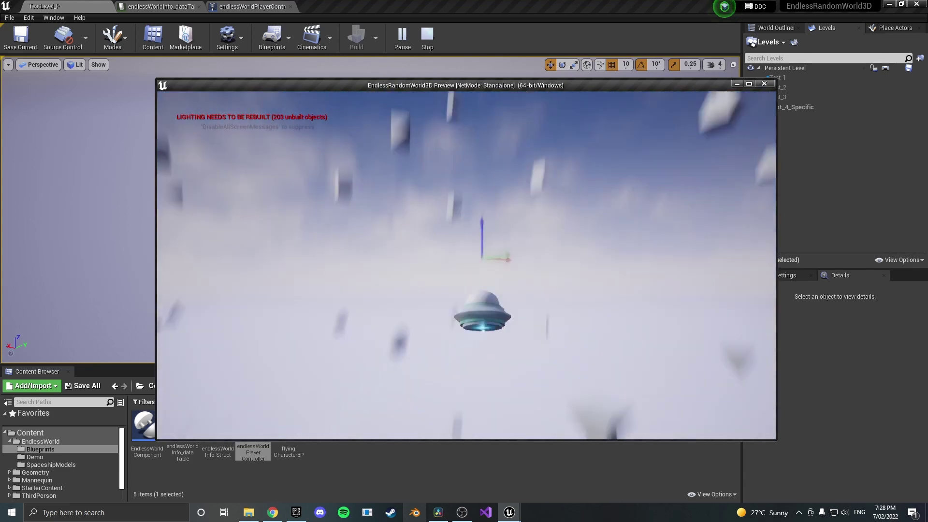
key(w)
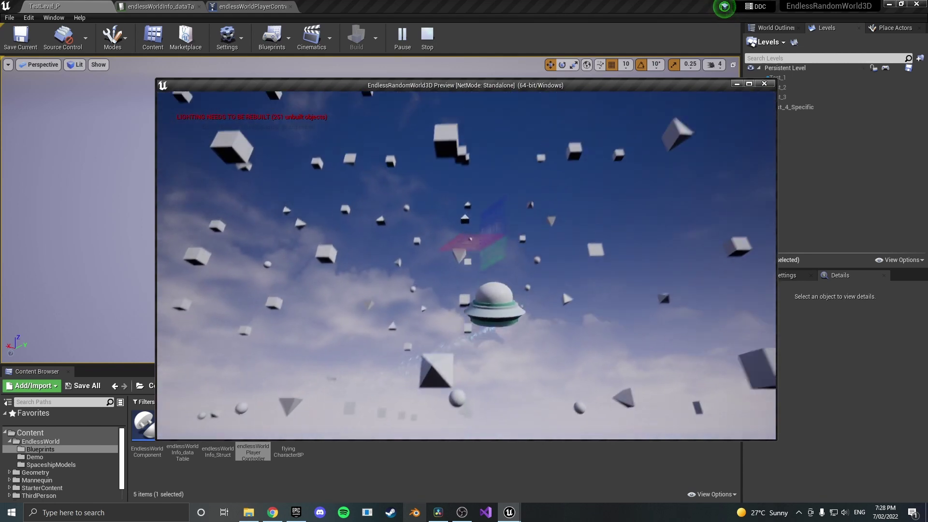
key(Escape)
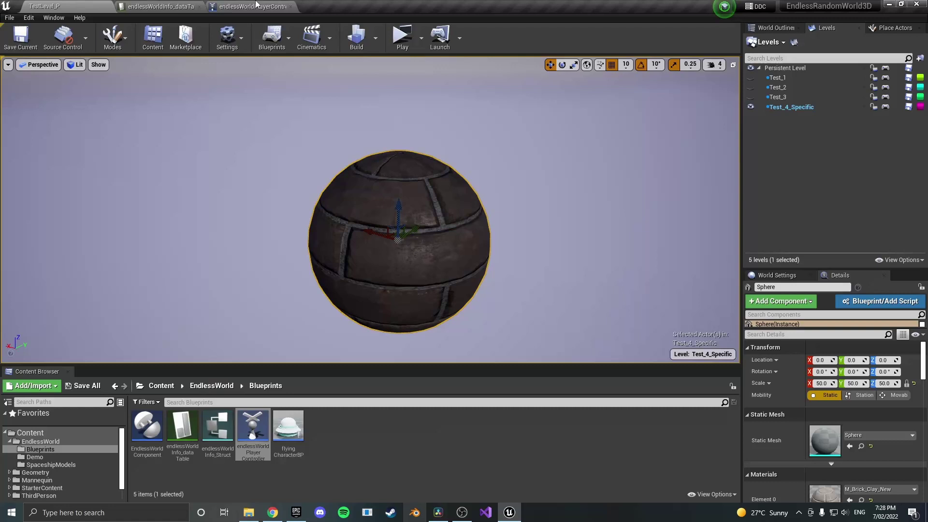
Step: In the data table's TestLevel_P row, set the specific level coordinates to X 1, Y 1, Z 1
click(252, 6)
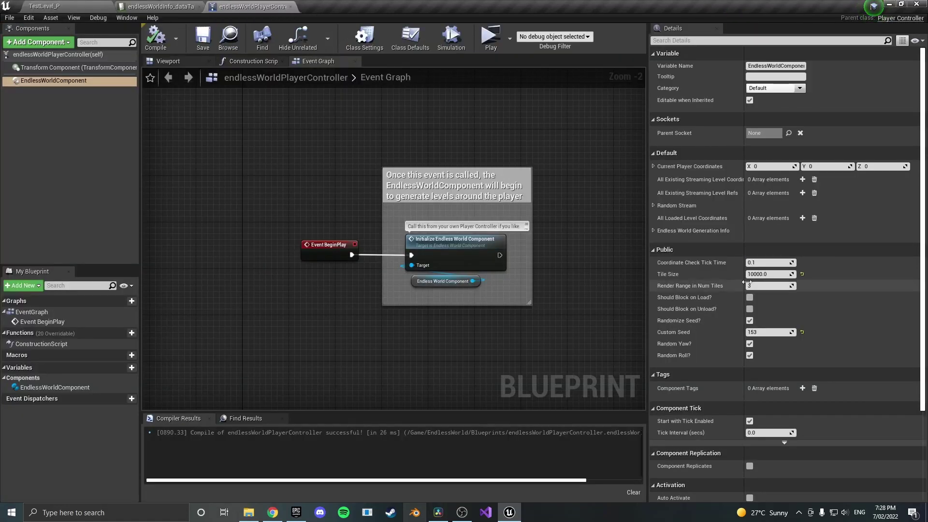
click(155, 6)
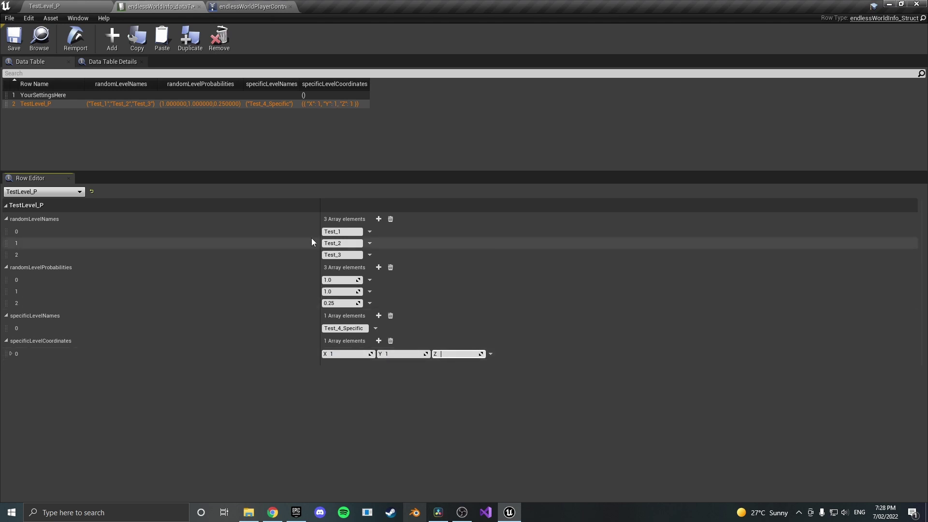
Step: Play TestLevel_P, fly up to the brick sphere to check its specific placement, and stop the preview
click(45, 6)
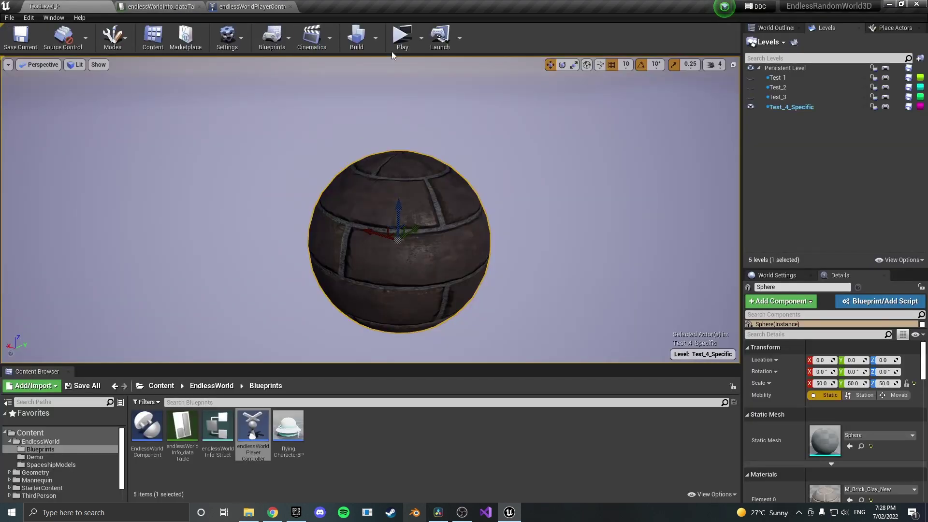
click(405, 47)
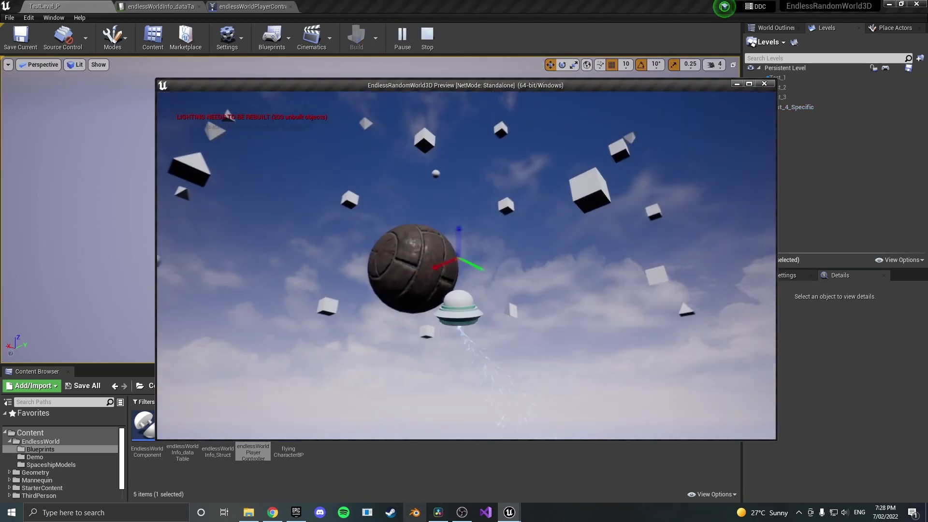
key(w)
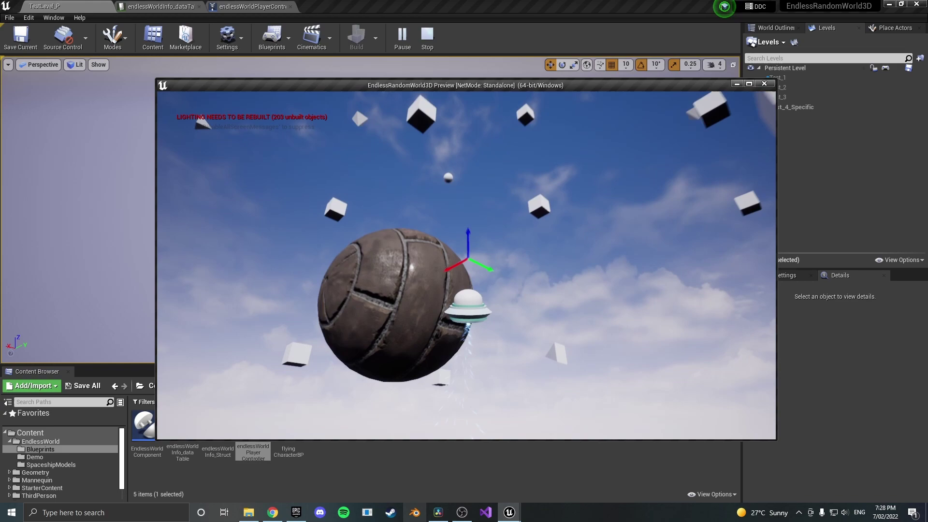
key(d)
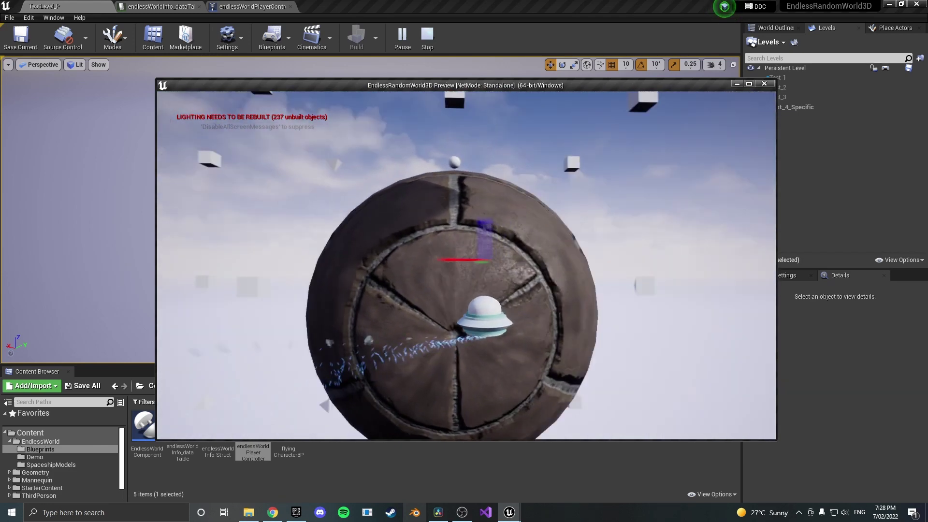
key(Escape)
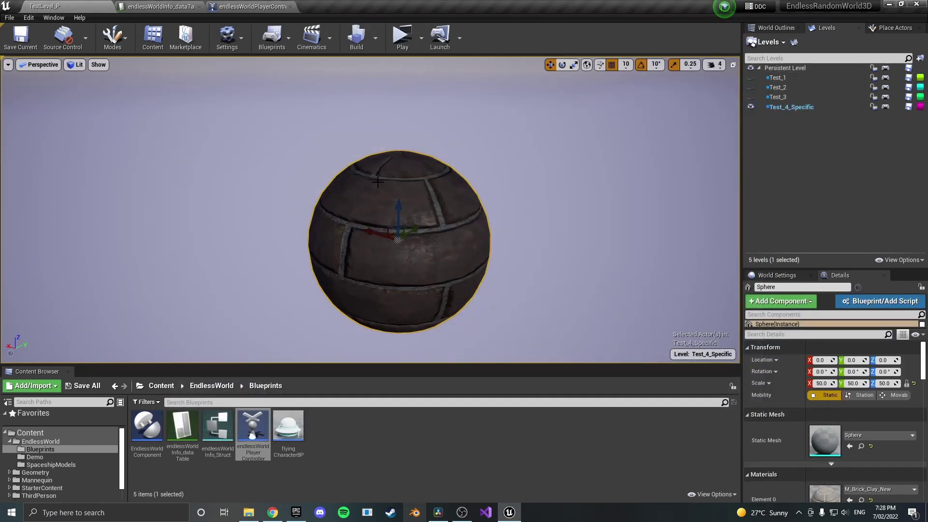
Step: Show the top-level Content folder containing the test levels in the content browser
click(160, 386)
right_drag(339, 261, 382, 267)
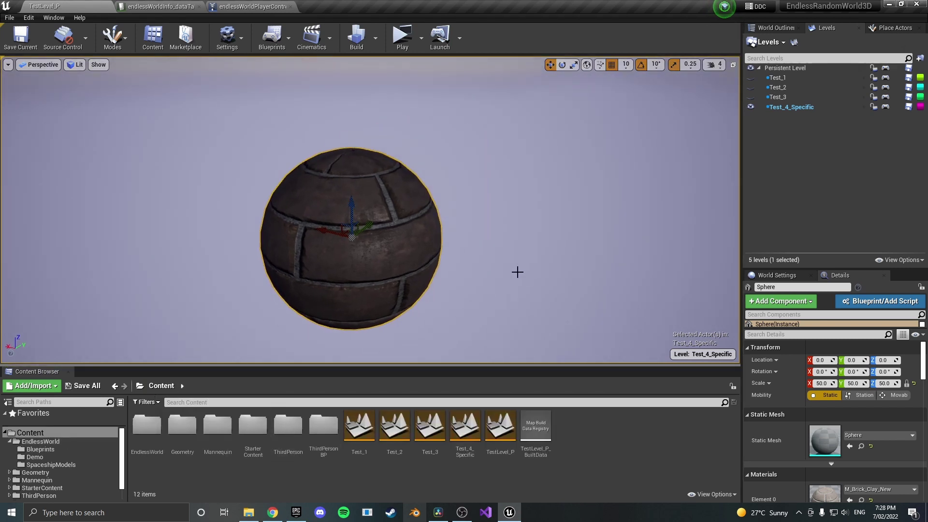
right_drag(528, 275, 511, 277)
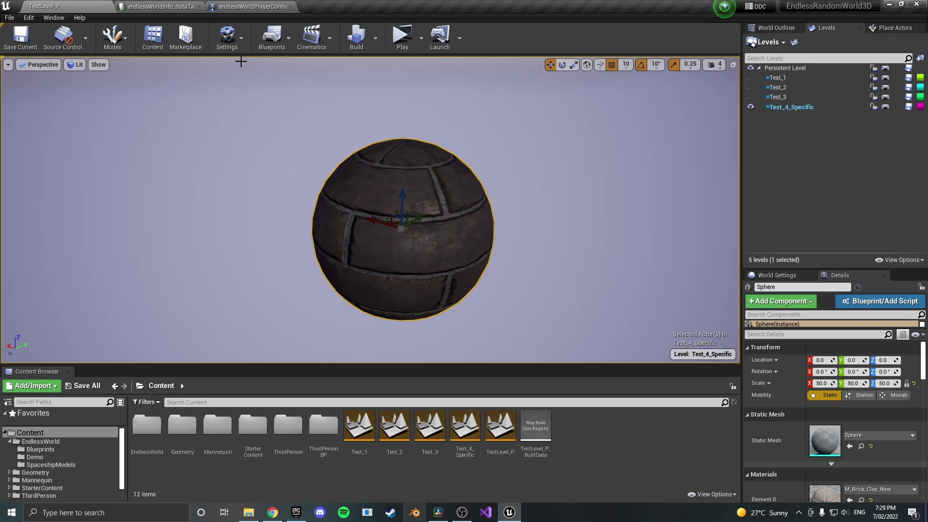
Step: Turn off Randomize Seed and set Custom Seed to 206 on the EndlessWorldComponent, compile, and return to the level editor
click(249, 7)
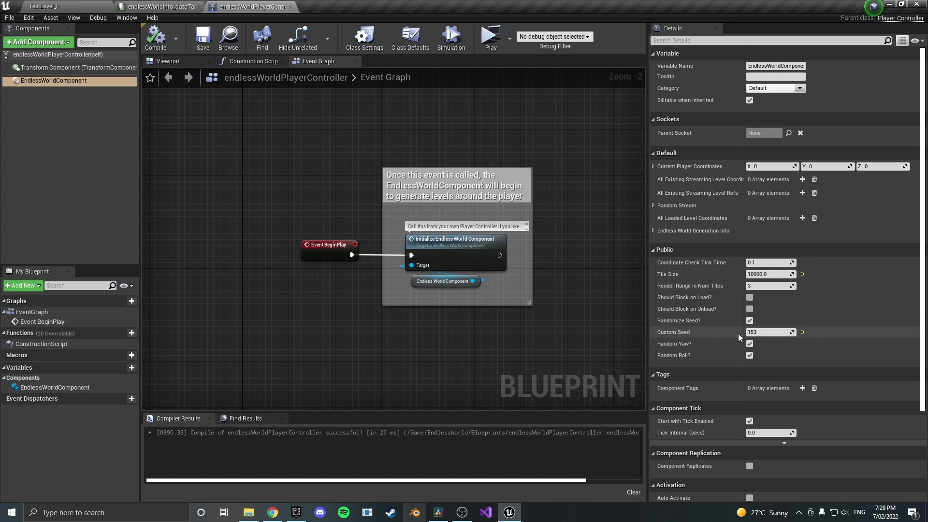
click(749, 321)
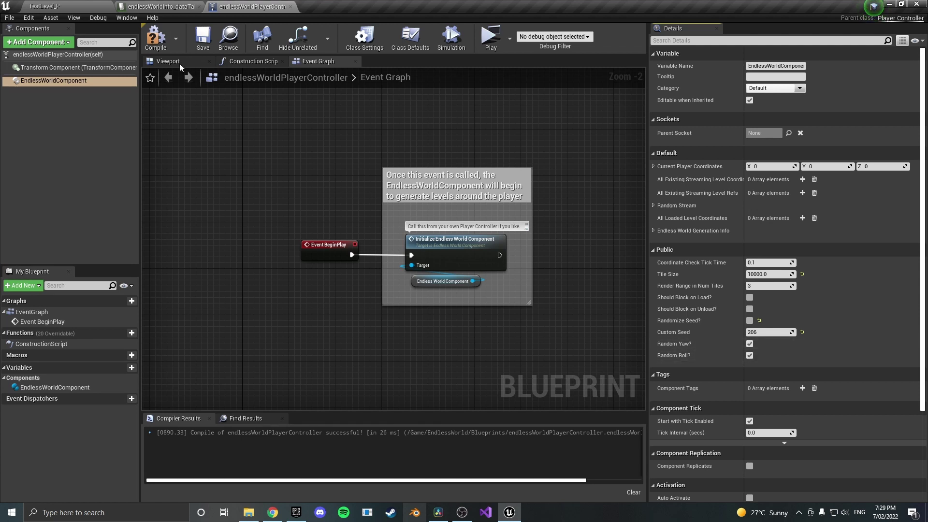
key(F7)
click(84, 5)
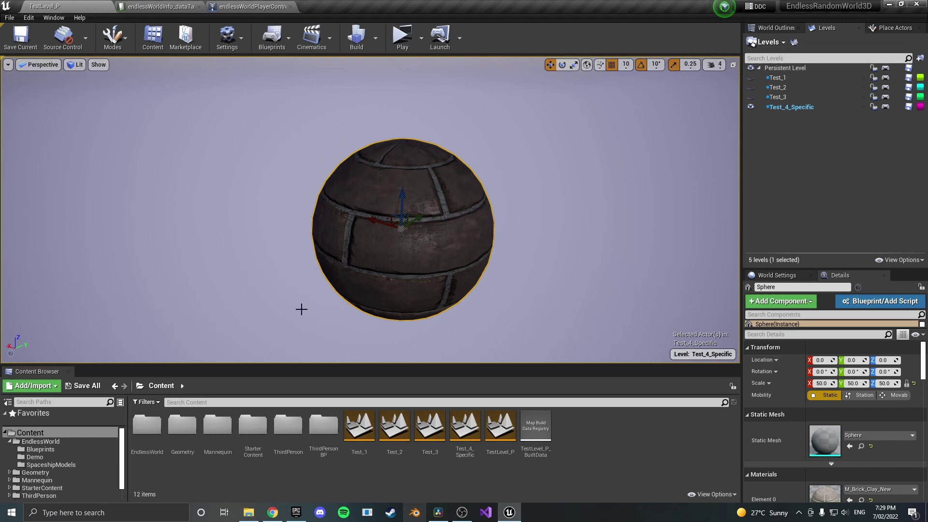
key(s)
right_drag(301, 309, 306, 308)
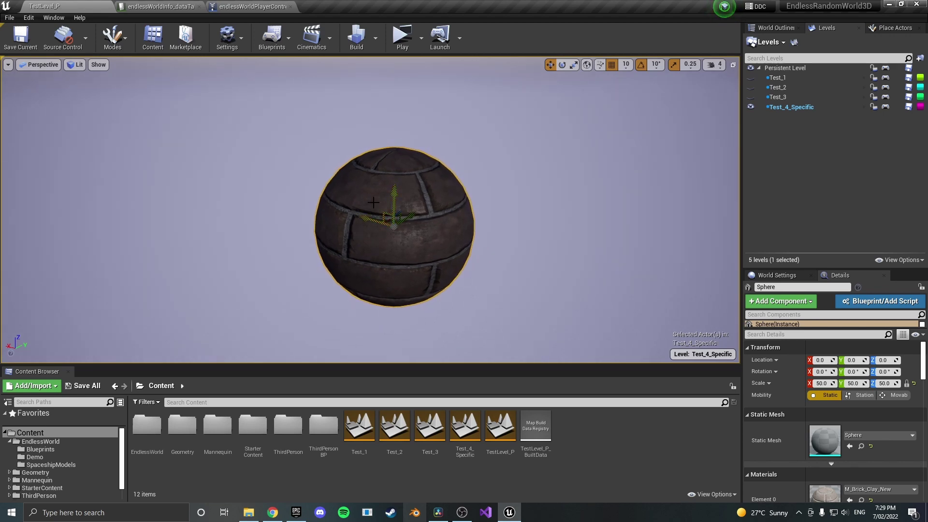
right_drag(386, 211, 397, 210)
right_drag(271, 248, 261, 248)
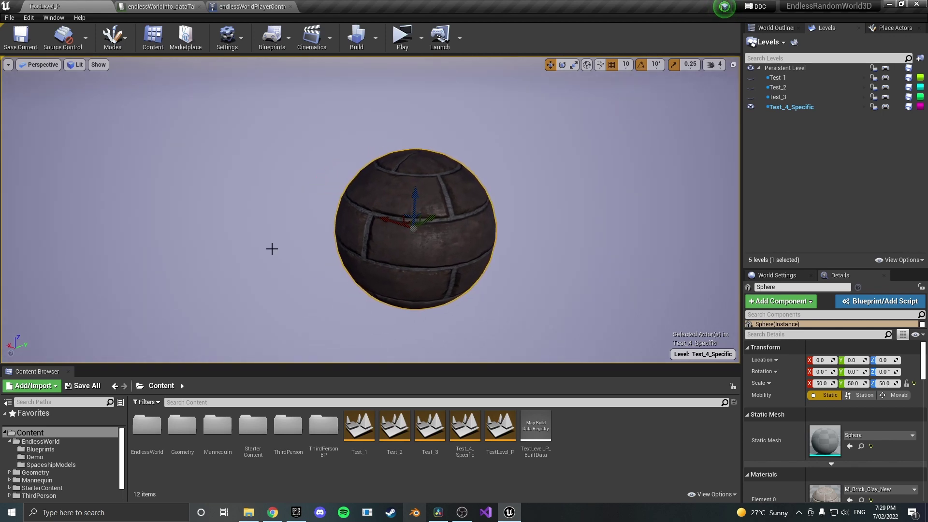
mouse_move(525, 247)
right_down()
mouse_move(520, 203)
mouse_move(506, 235)
mouse_move(517, 244)
right_up()
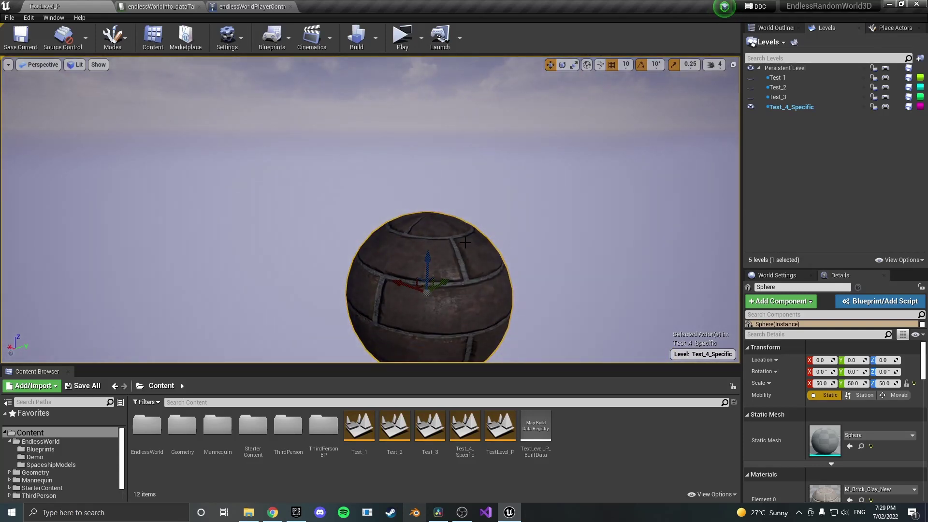